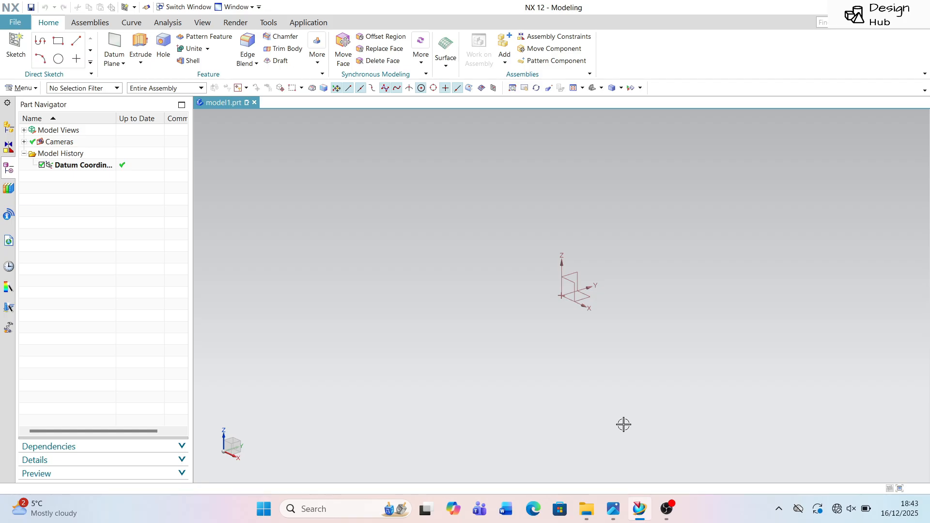
Create a sketch on the default XY plane and check the dimensions in the reference drawing NX- DRAWING -3.png
click(16, 46)
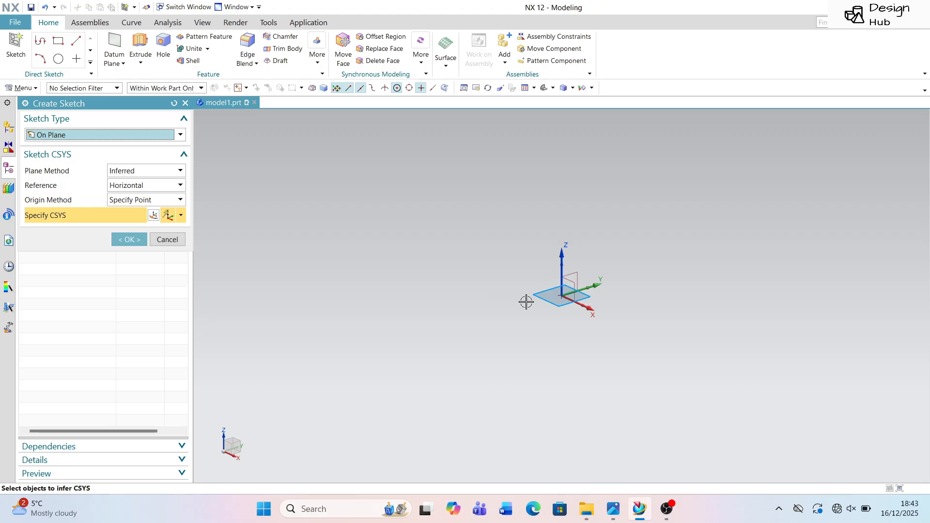
click(130, 241)
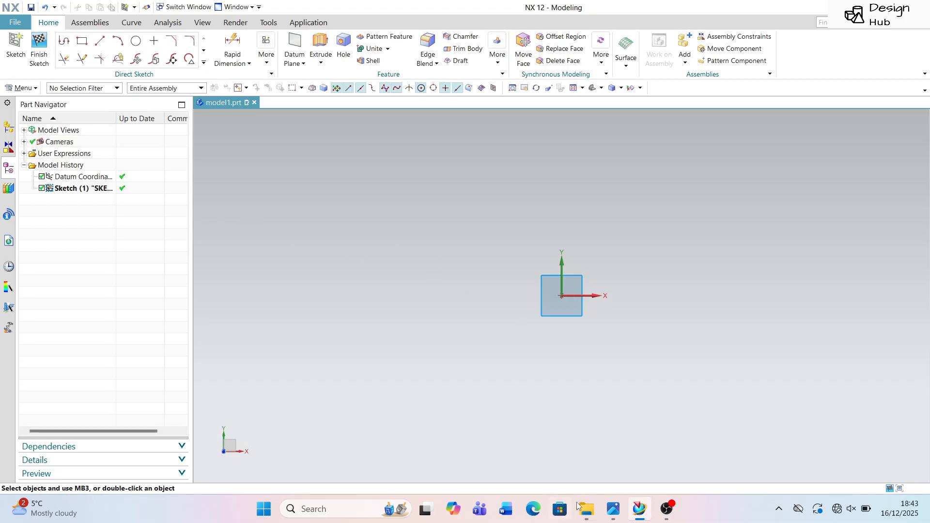
click(613, 510)
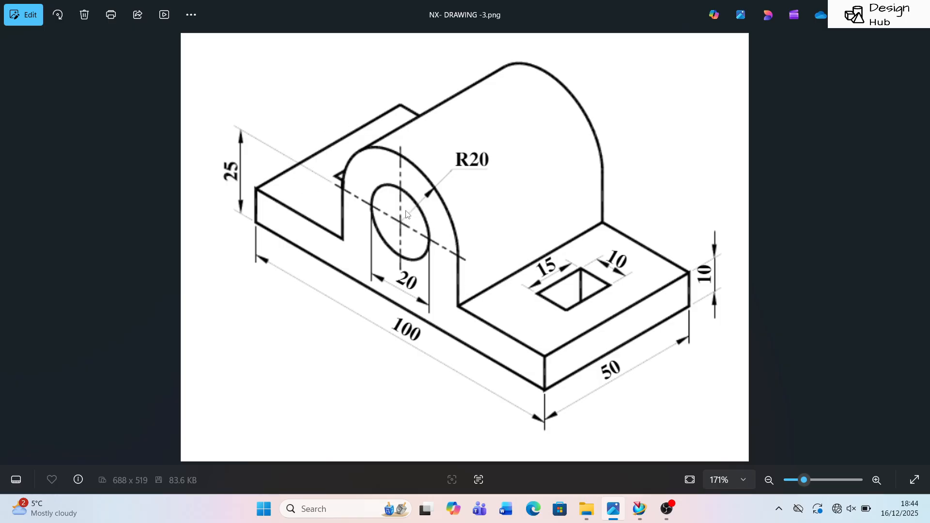
key(alt+Tab)
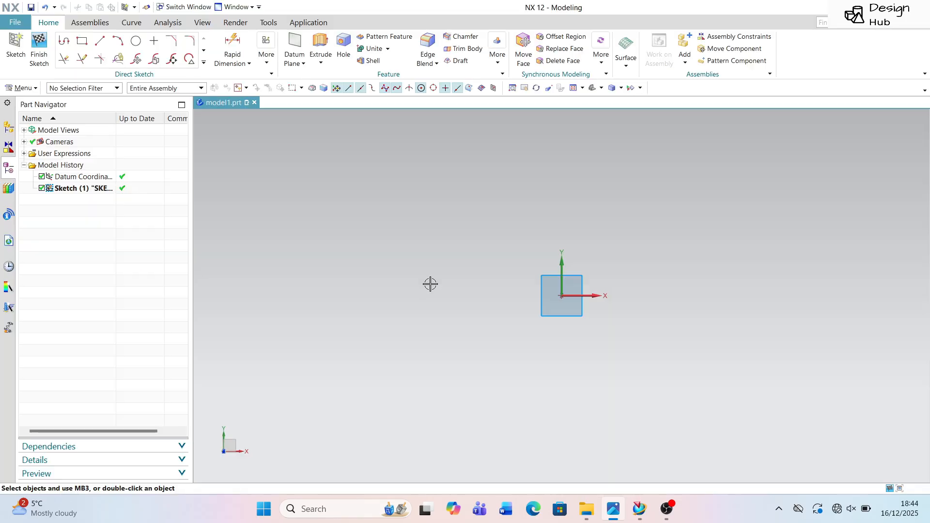
Sketch a 100 mm horizontal line from the origin along X and a 10 mm vertical line upward from its far end
click(100, 41)
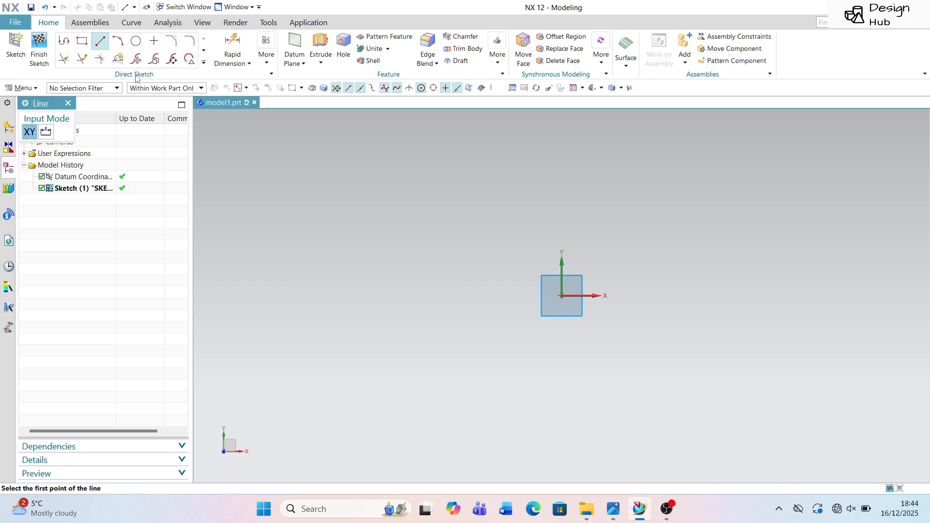
click(562, 295)
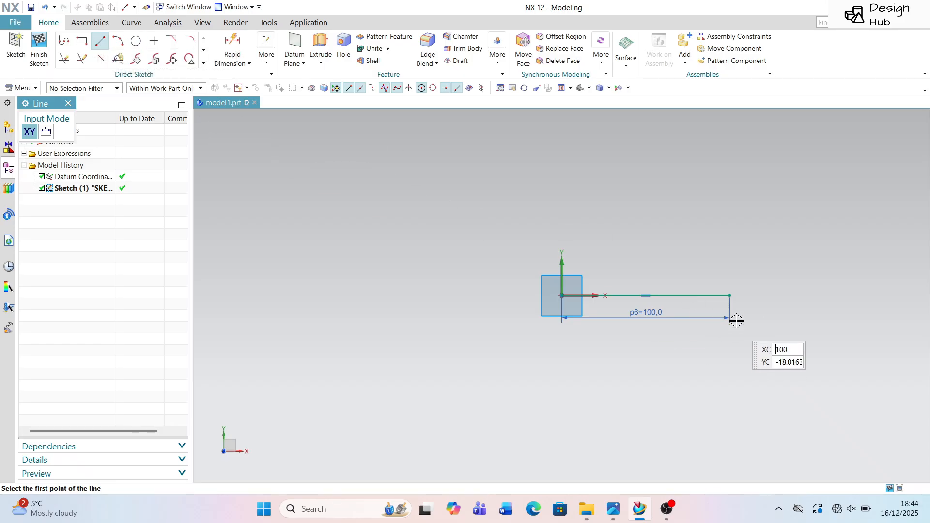
click(730, 296)
key(alt+Tab)
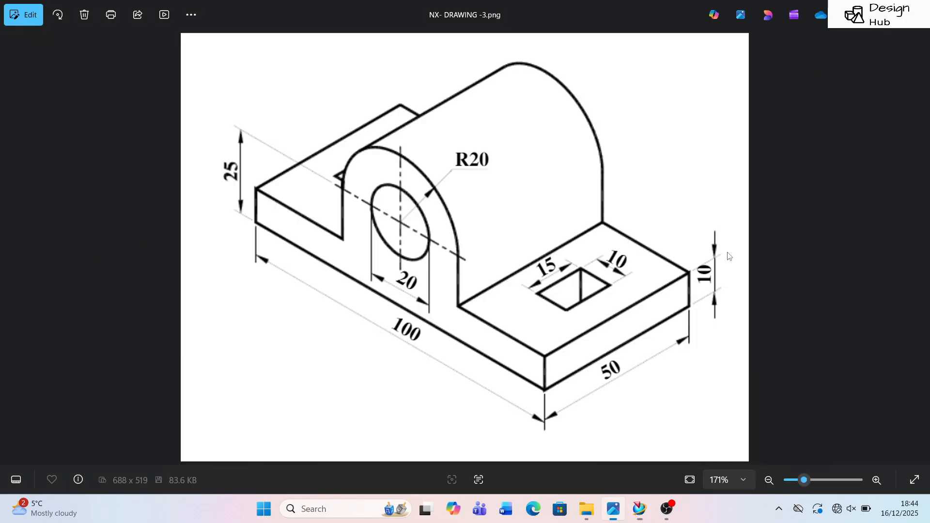
key(alt+Tab)
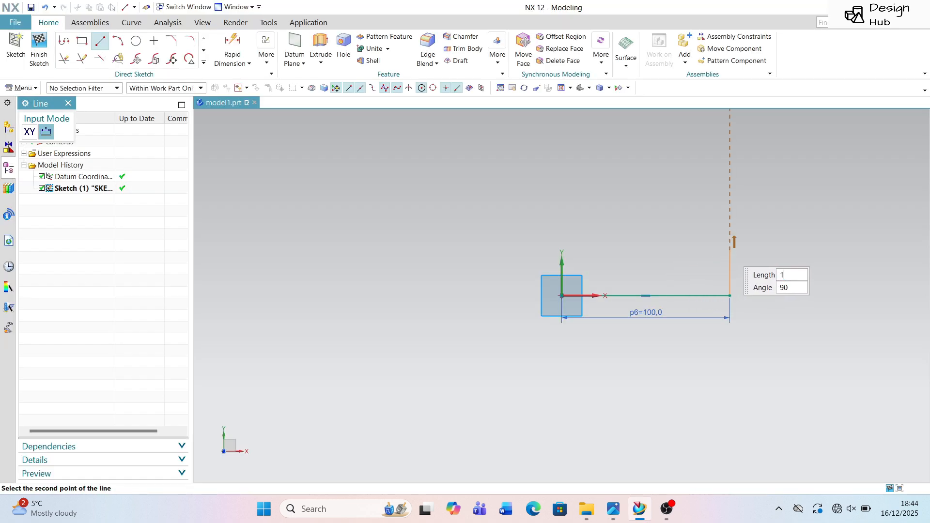
key(Return)
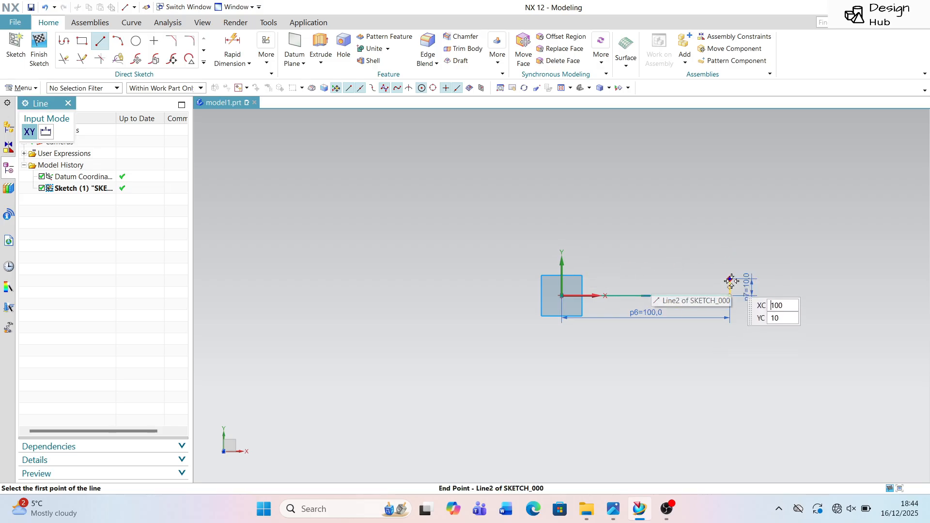
Sketch a horizontal line about 187 mm long from the top of the 10 mm line back past the Y axis
click(731, 279)
click(528, 271)
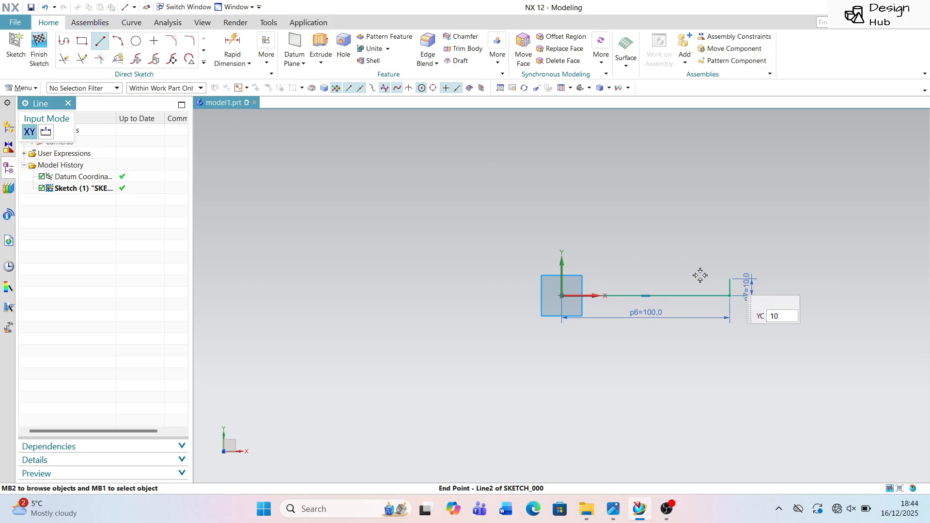
click(731, 279)
click(415, 266)
key(Escape)
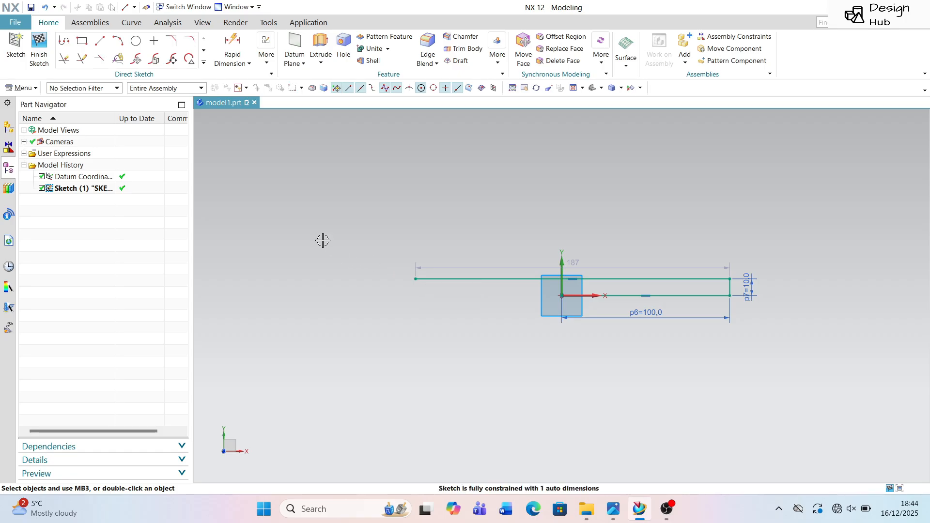
Sketch a vertical line about 64 mm long upward from the origin, crossing the upper horizontal line
click(100, 40)
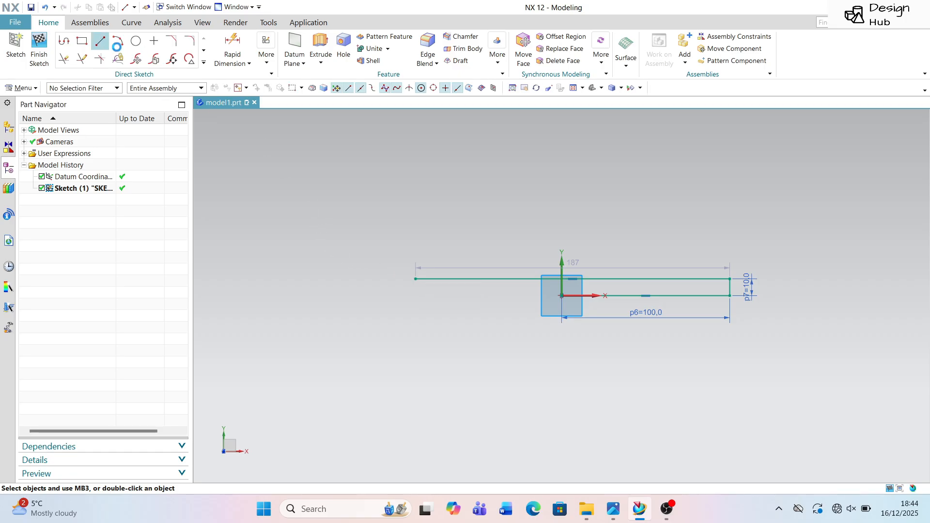
click(563, 296)
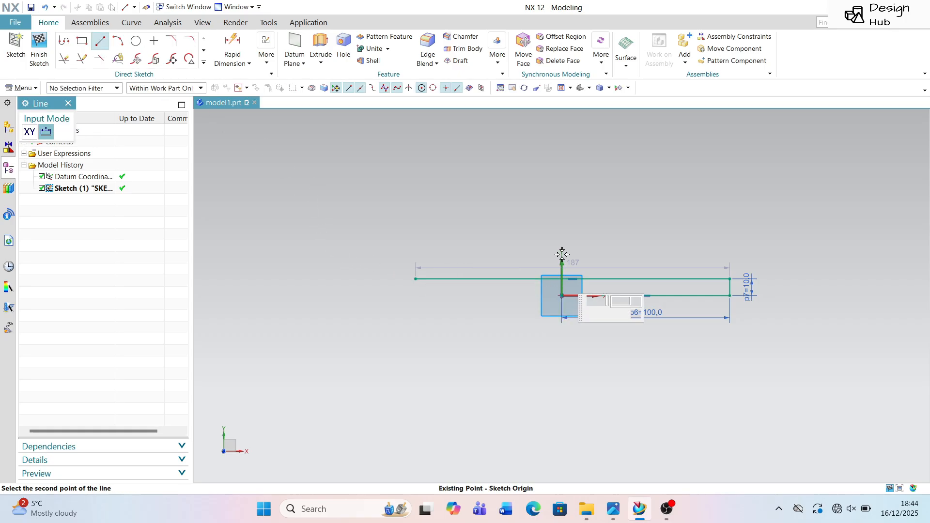
click(561, 188)
key(Escape)
scroll(573, 288, up, 2)
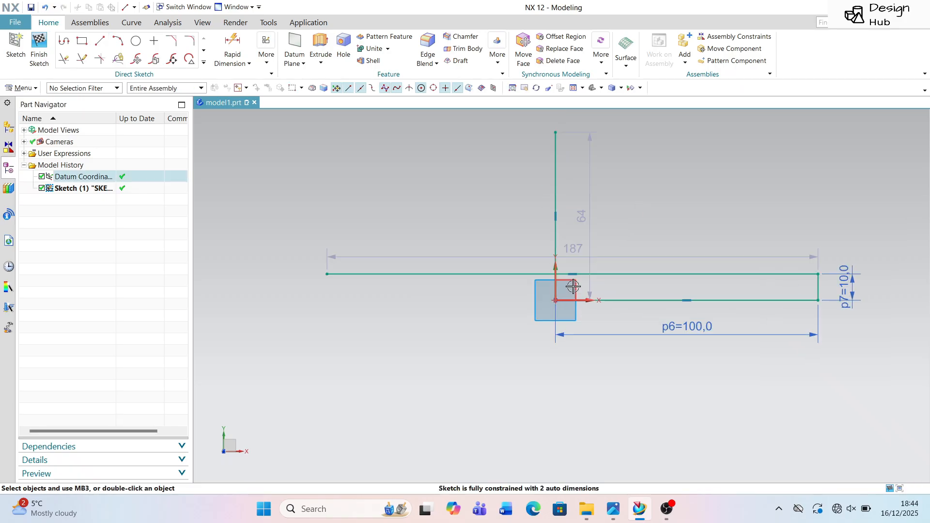
Trim the overhanging ends of the upper horizontal and vertical lines to close the base rectangle
click(63, 59)
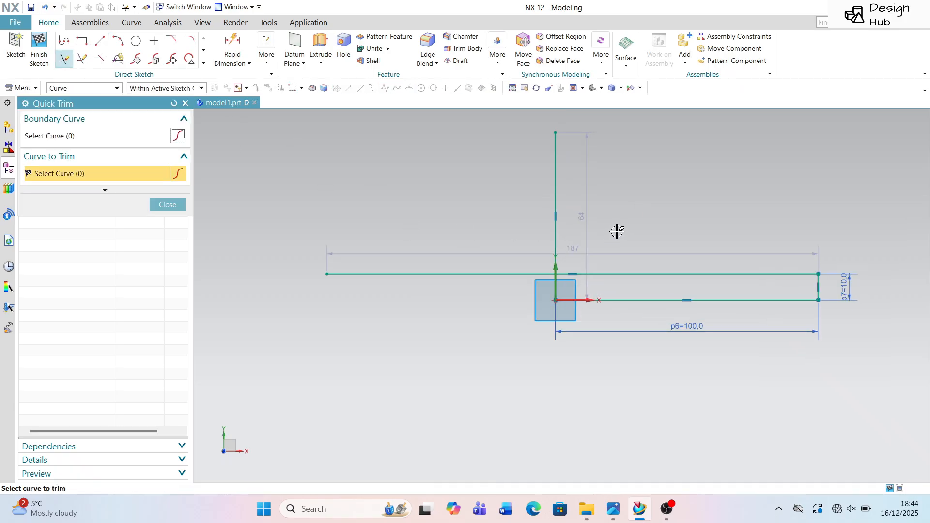
drag(486, 321, 485, 322)
scroll(775, 290, up, 2)
scroll(742, 286, down, 2)
Check the centre height in the reference drawing and sketch a 25 mm vertical line up from the base line's midpoint
key(alt+Tab)
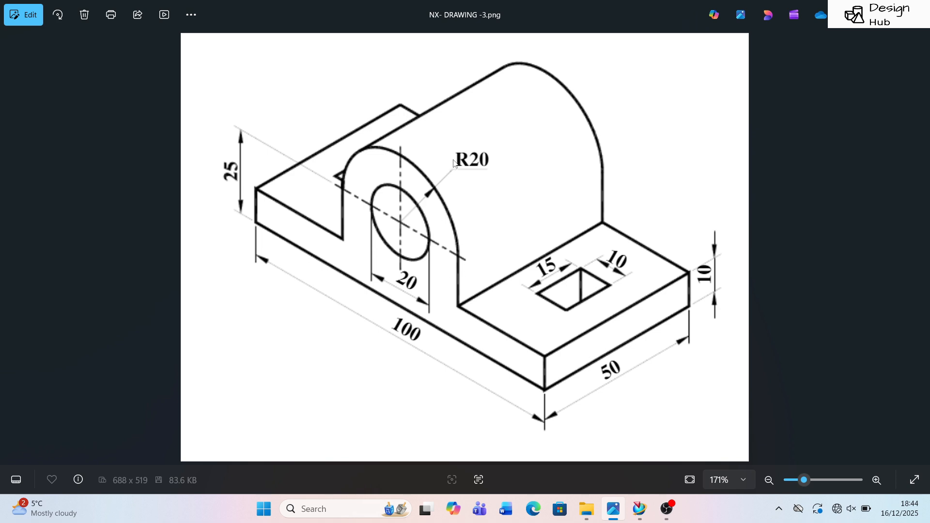
key(alt+Tab)
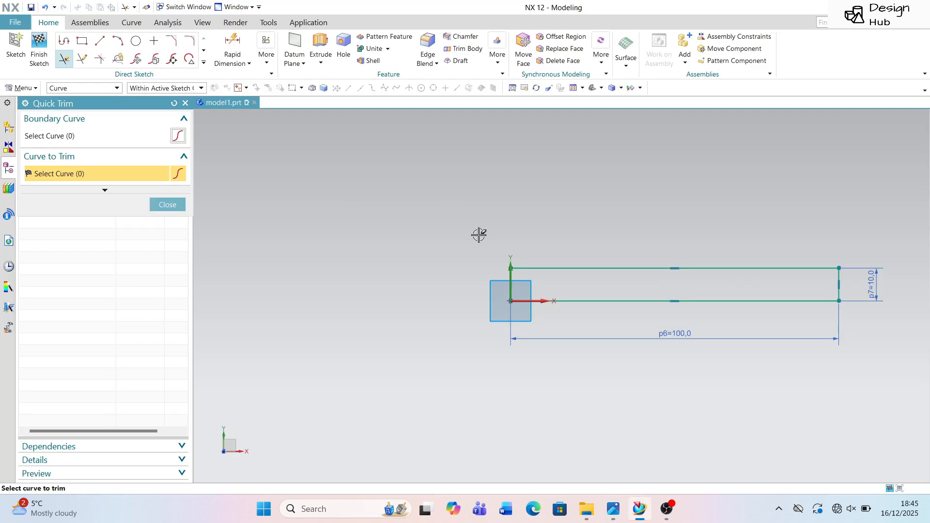
click(100, 41)
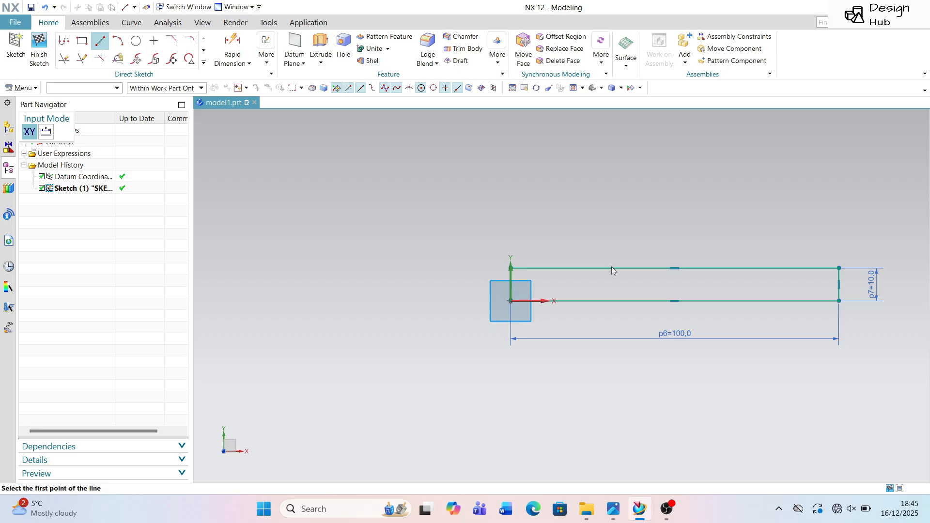
click(676, 300)
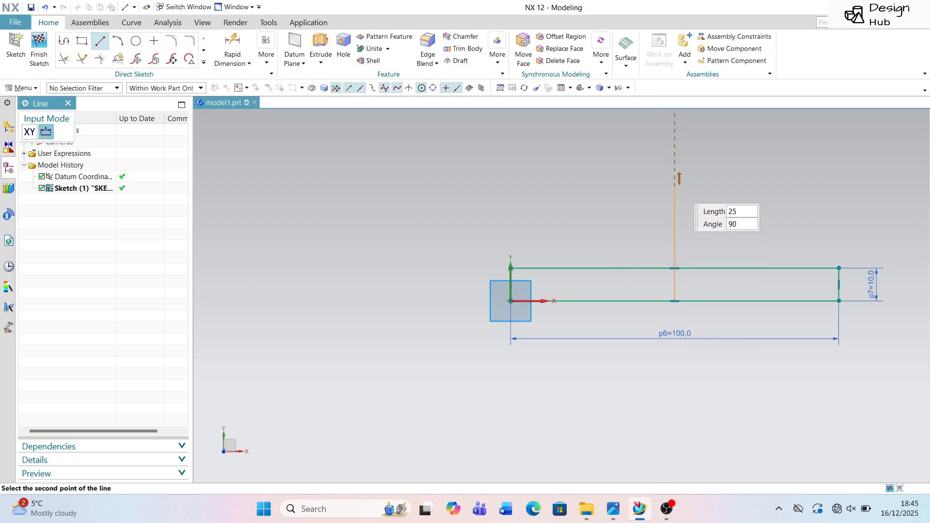
Draw a 40 mm diameter circle centred on the upper end of the 25 mm vertical line, per the reference drawing
click(137, 40)
click(675, 219)
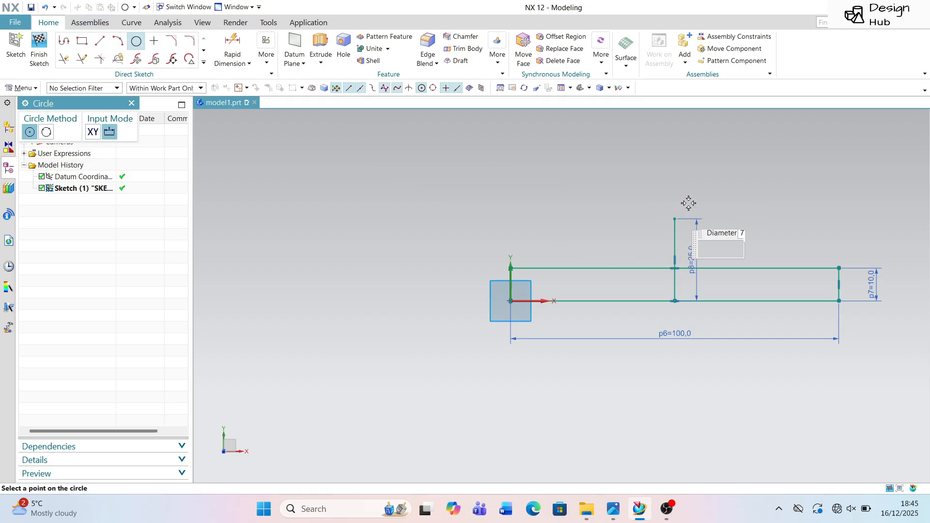
key(alt+Tab)
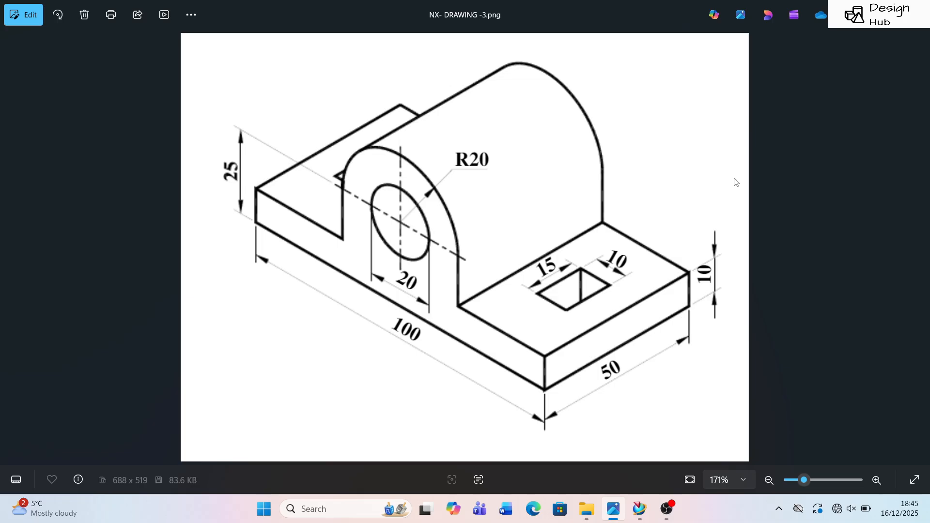
key(alt+Tab)
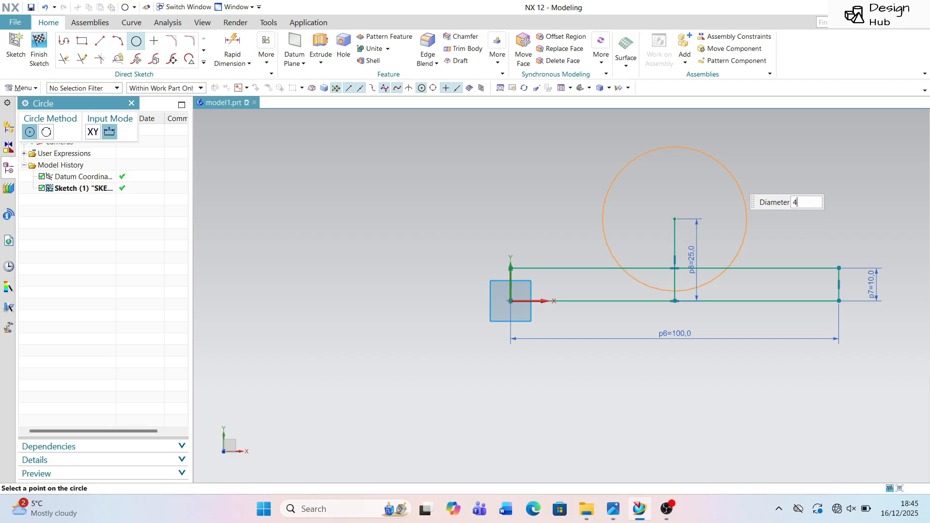
text(40)
key(Return)
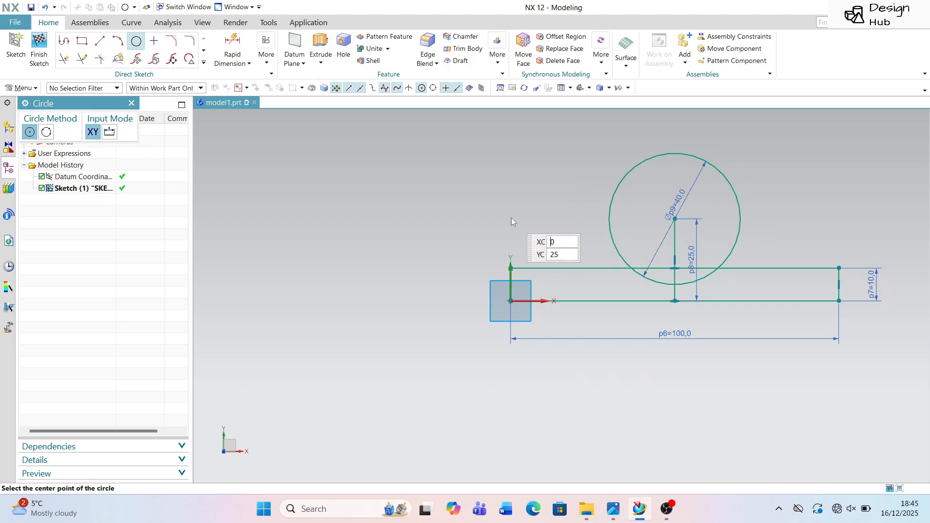
Check the hole size in the reference drawing and add a concentric 20 mm diameter circle inside the 40 mm circle
key(alt+Tab)
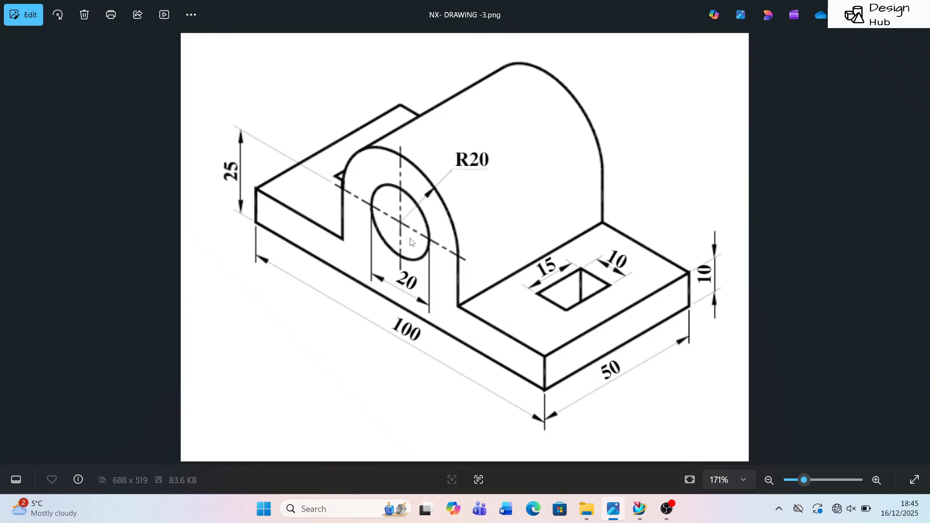
key(alt+Tab)
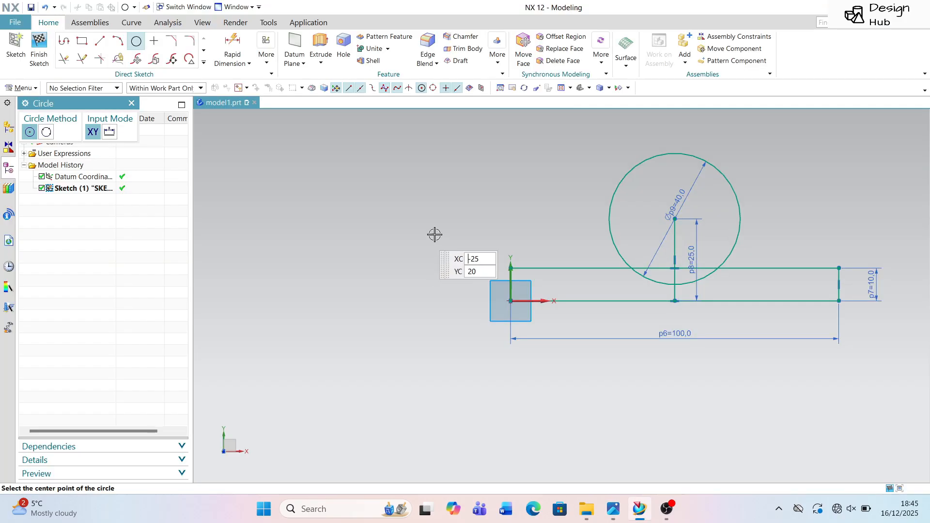
key(Escape)
click(135, 40)
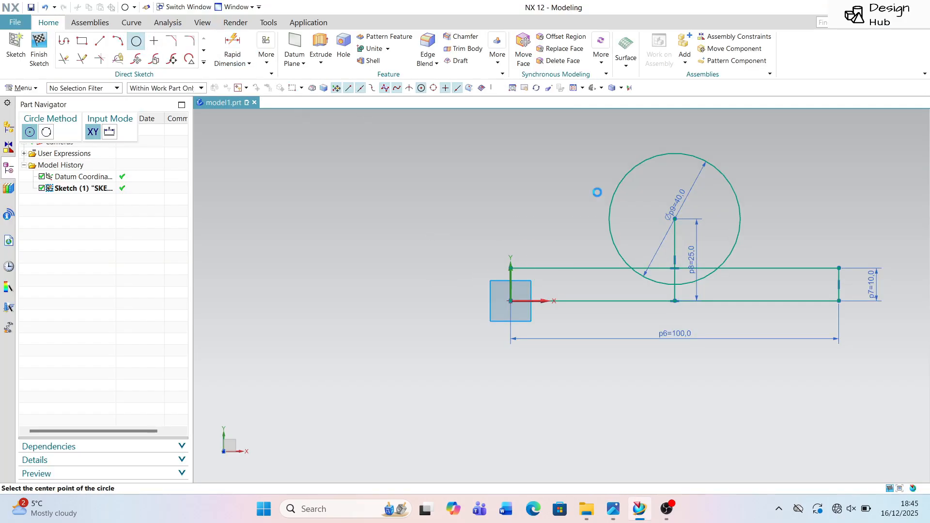
click(675, 218)
text(20)
key(Return)
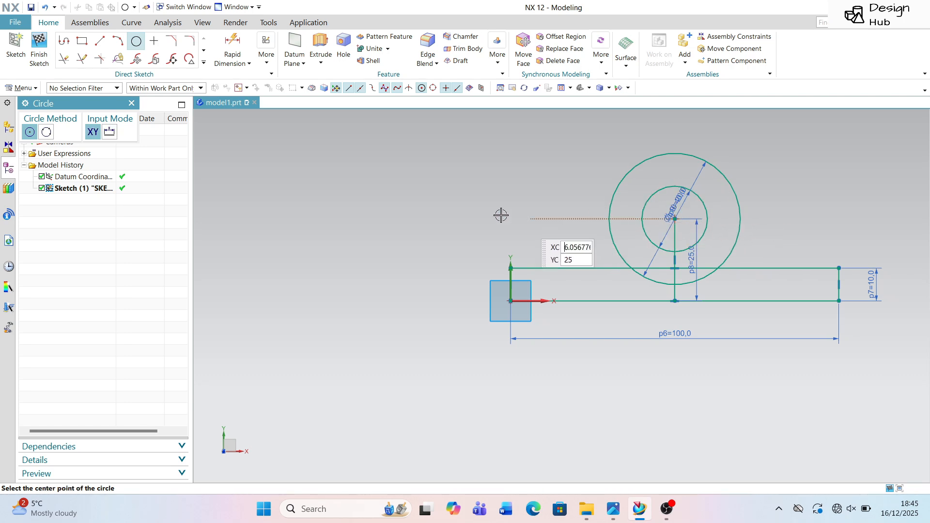
Sketch two horizontal lines from the circles' centre, about 43 mm in the +X direction and about 60 mm in the -X direction
click(100, 41)
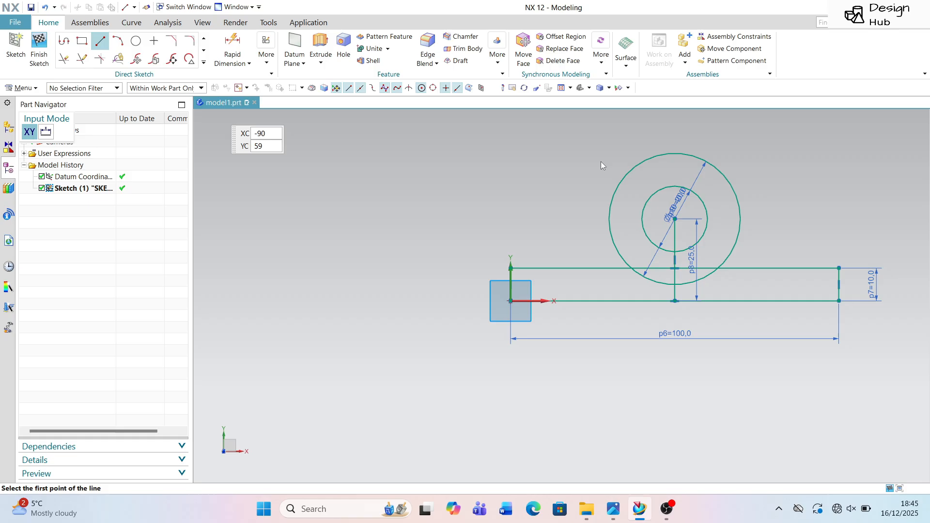
click(674, 218)
click(816, 216)
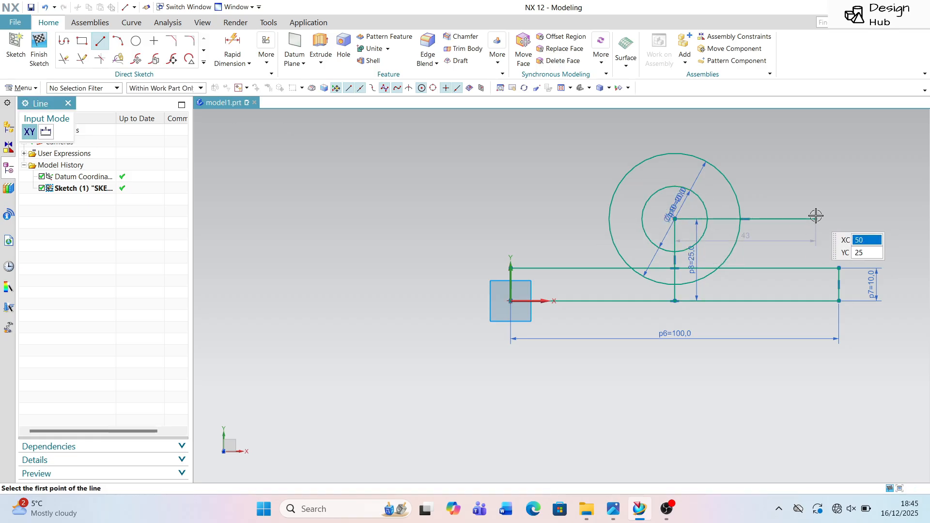
key(Escape)
click(103, 44)
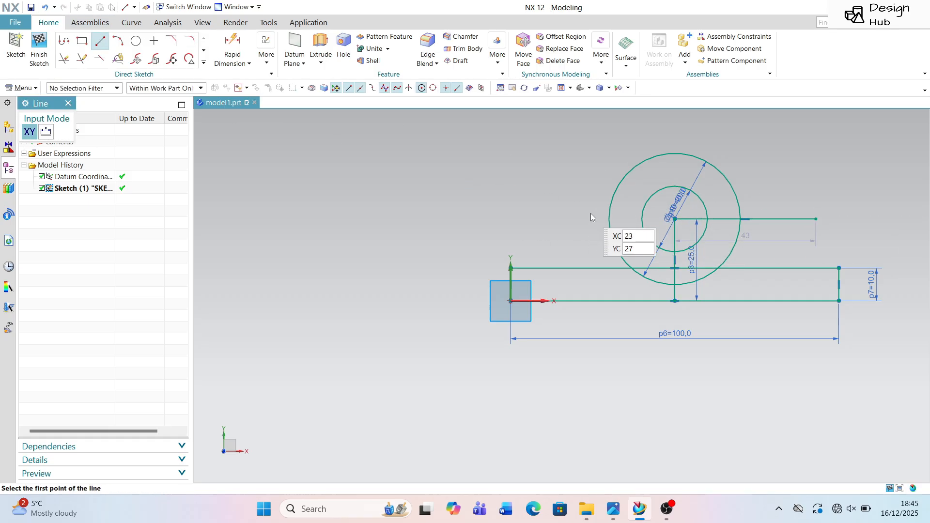
click(675, 219)
click(477, 211)
key(Escape)
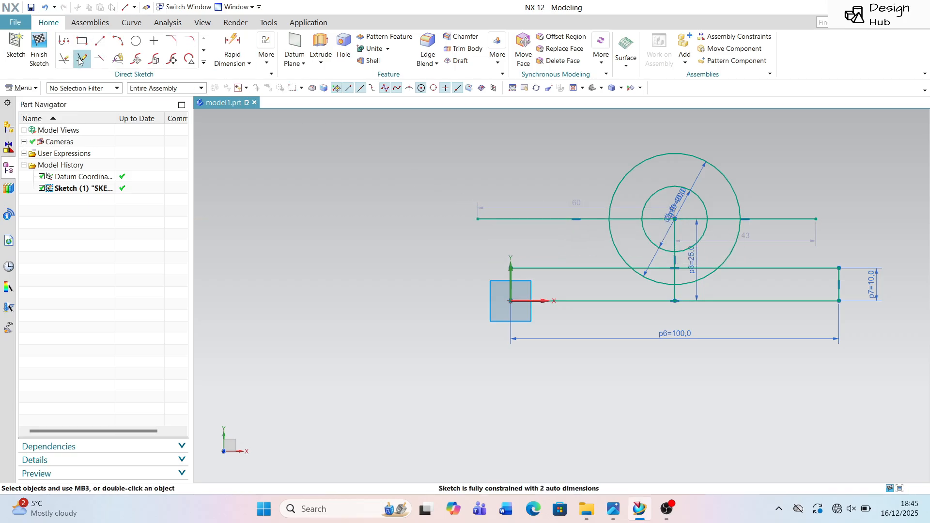
Trim both side arcs of the 40 mm circle between the horizontal centre lines and the top of the base rectangle
click(63, 58)
drag(616, 246, 633, 245)
drag(728, 245, 754, 248)
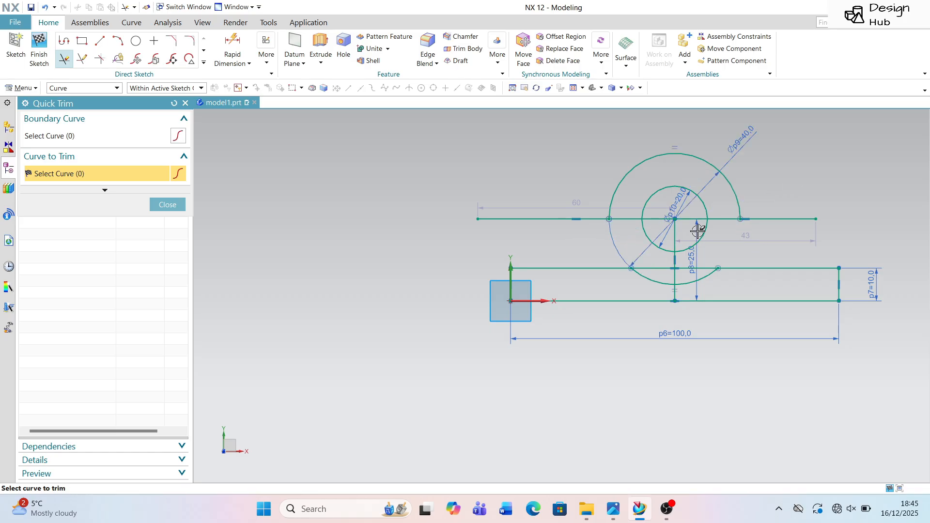
key(Escape)
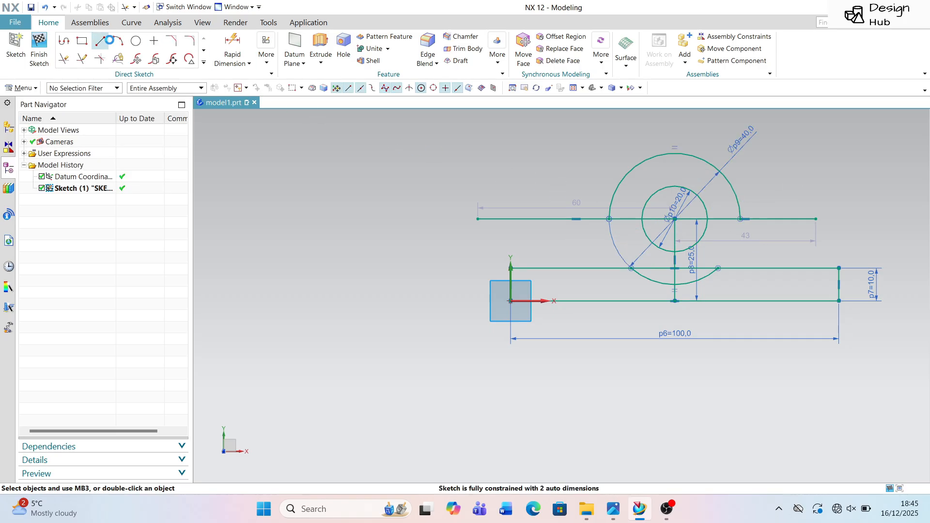
Sketch a vertical line about 43.5 mm long downward from the left end of the upper 40 mm arc, crossing the base
click(99, 40)
click(609, 219)
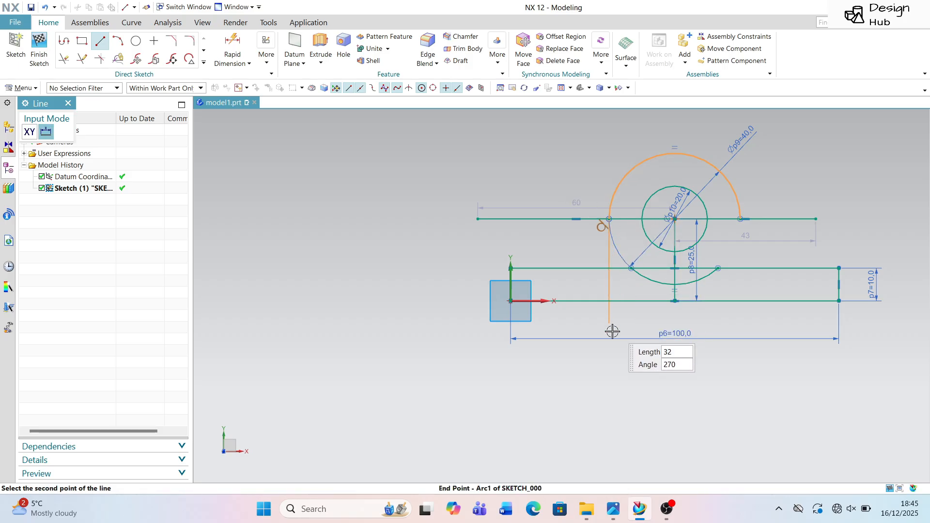
click(609, 362)
key(Escape)
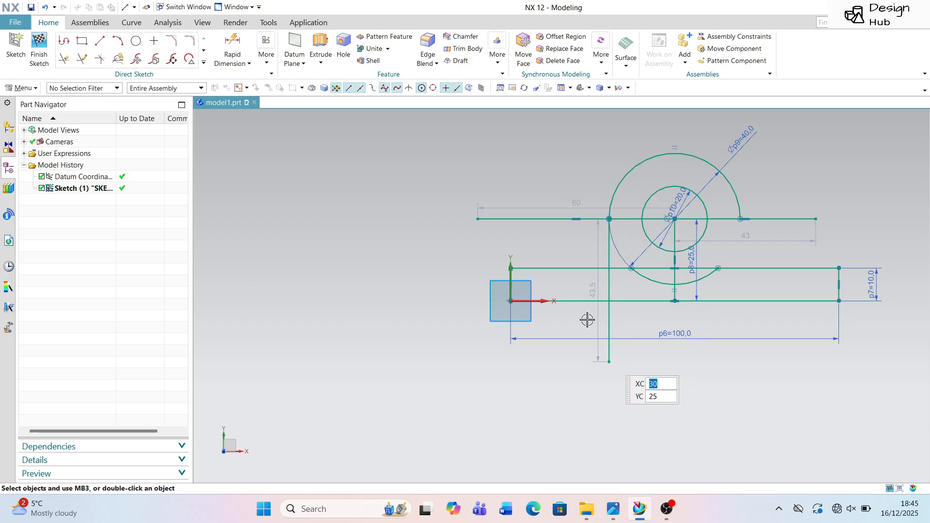
Sketch a vertical line about 42 mm long downward from the right end of the upper 40 mm arc, crossing the base
click(100, 41)
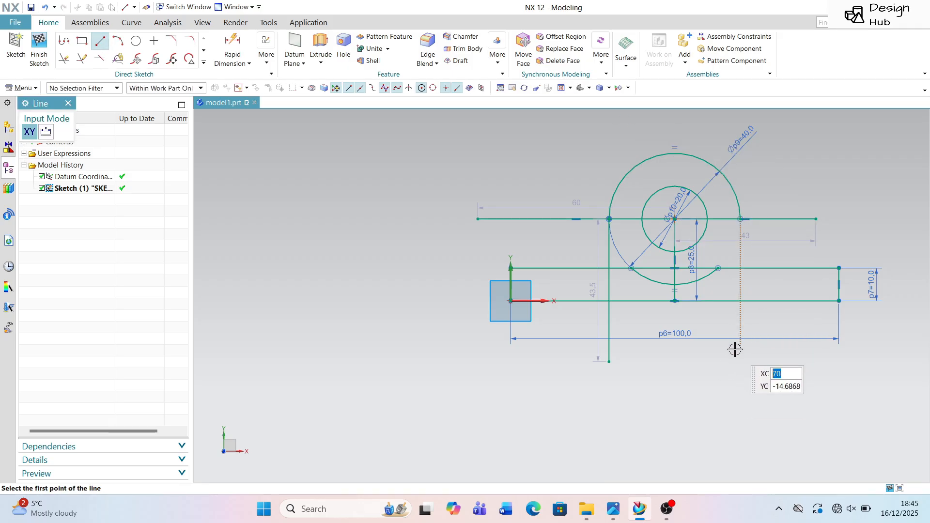
key(Escape)
click(100, 41)
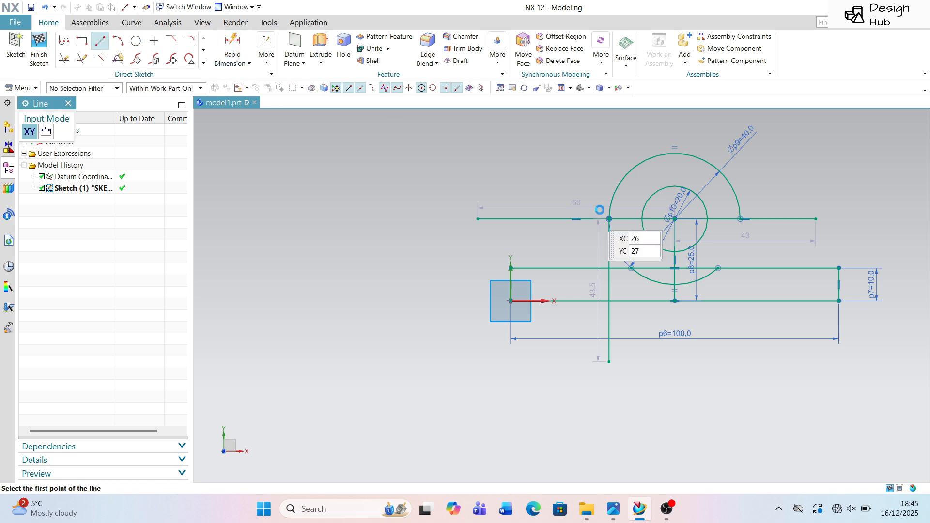
scroll(754, 224, up, 3)
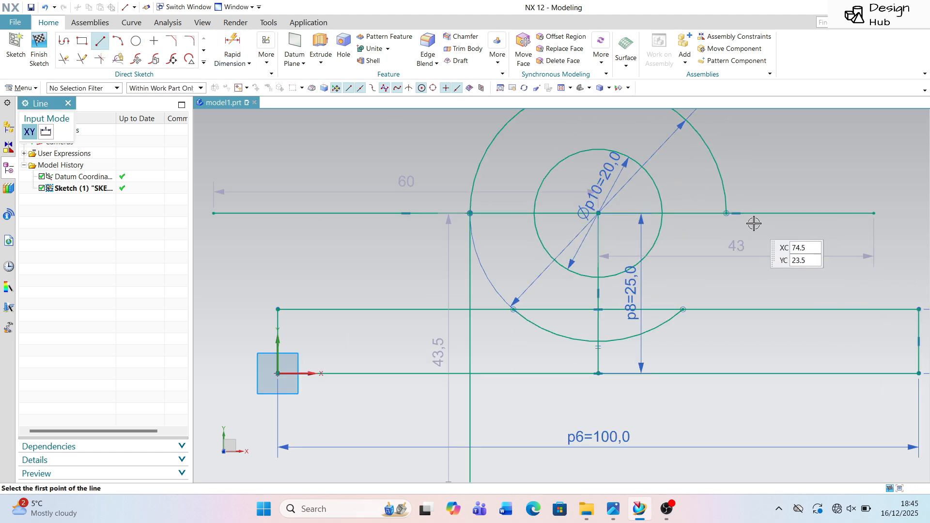
click(726, 213)
scroll(727, 242, up, 4)
scroll(714, 222, down, 2)
key(Escape)
scroll(735, 159, up, 4)
scroll(607, 192, down, 3)
scroll(672, 144, up, 3)
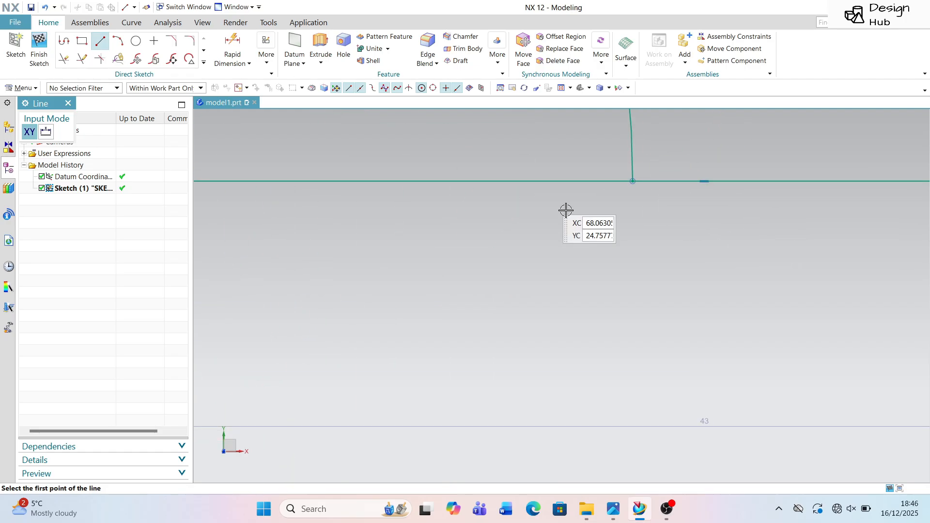
click(633, 182)
scroll(638, 205, down, 5)
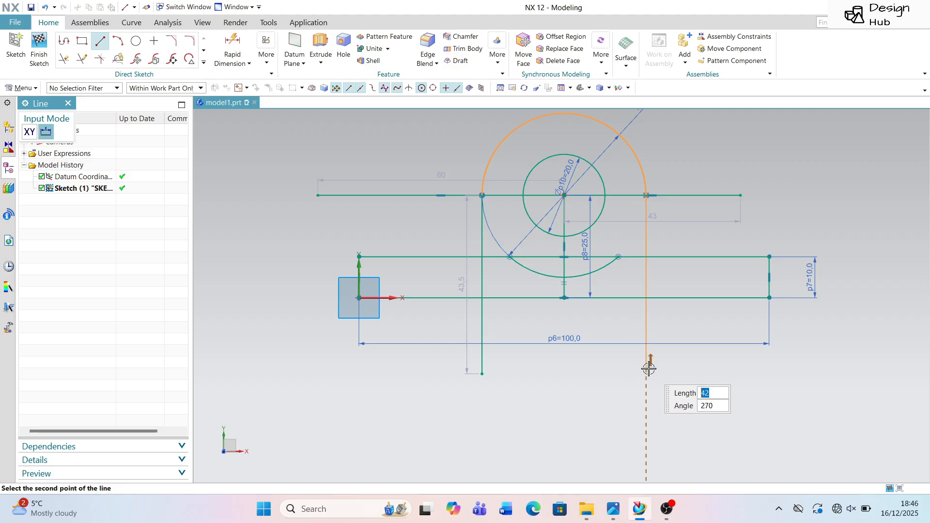
click(647, 367)
key(Escape)
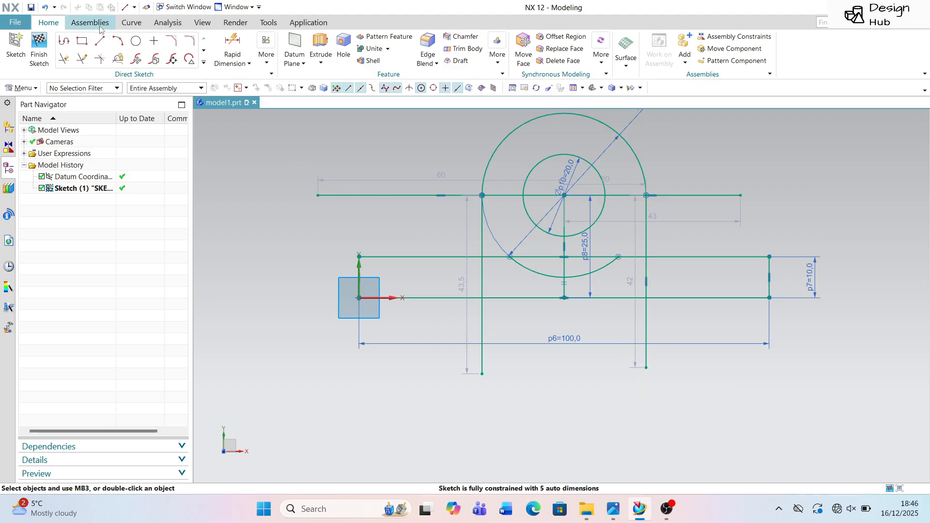
Trim away the horizontal and vertical centre lines, the leftover lower arc and the base's top edge under the arch
click(72, 58)
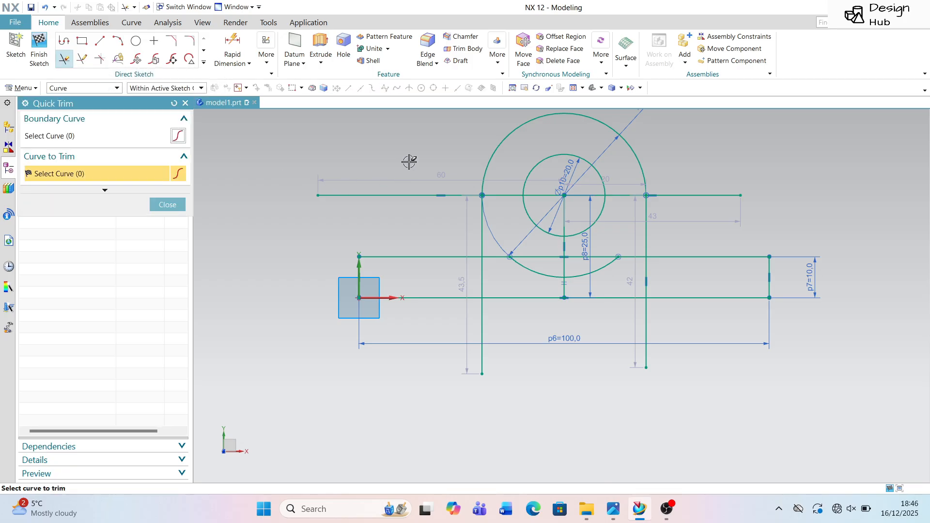
drag(436, 219, 438, 221)
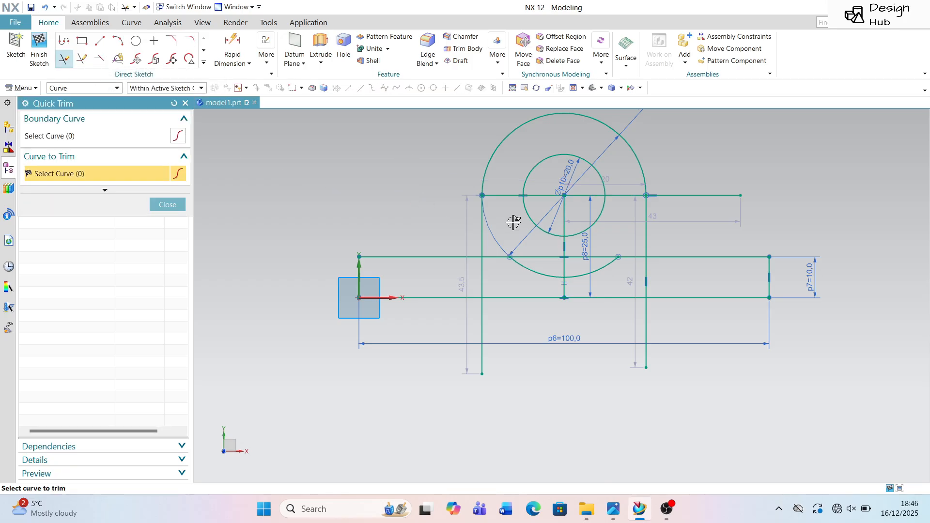
mouse_move(592, 283)
mouse_down()
mouse_move(578, 253)
mouse_move(557, 248)
mouse_up()
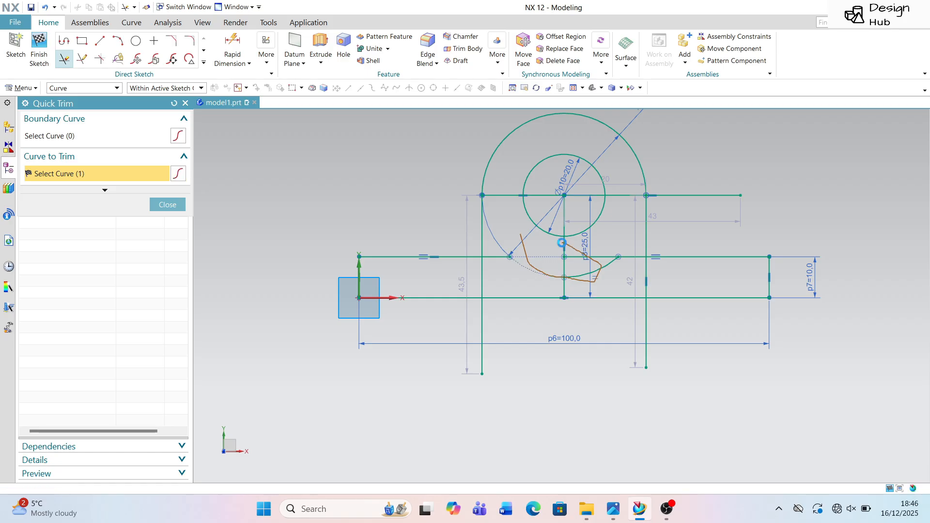
drag(573, 174, 545, 196)
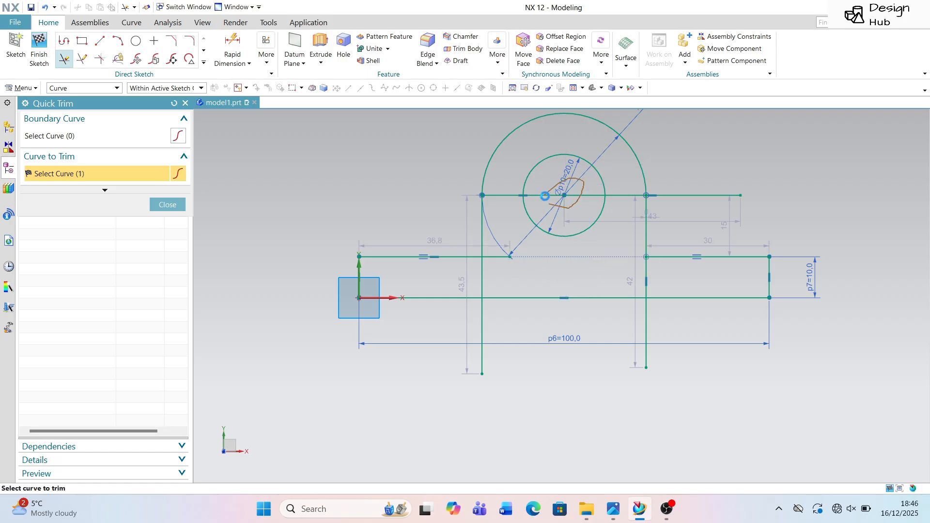
drag(704, 163, 689, 215)
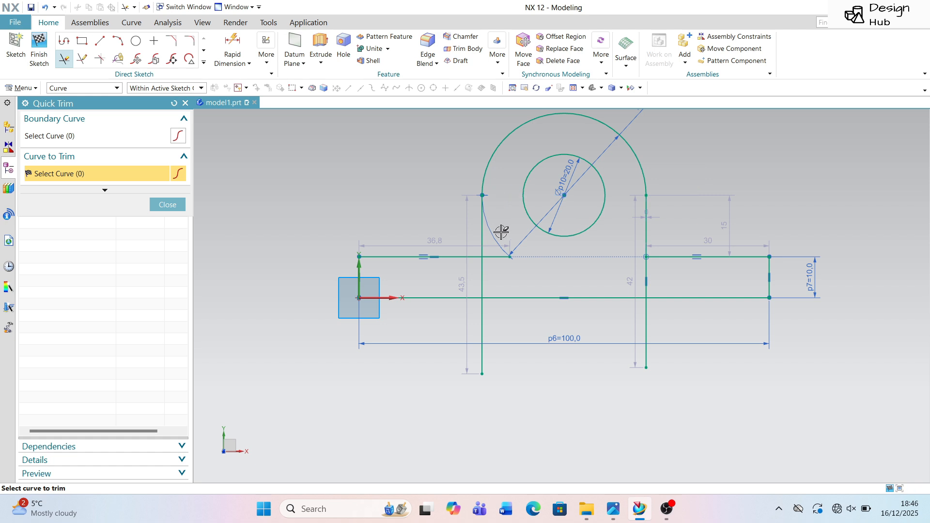
Trim the remaining stub of the base's top edge and both vertical lines below that edge to leave one closed outline
drag(499, 234, 500, 270)
drag(619, 274, 659, 278)
drag(444, 332, 708, 338)
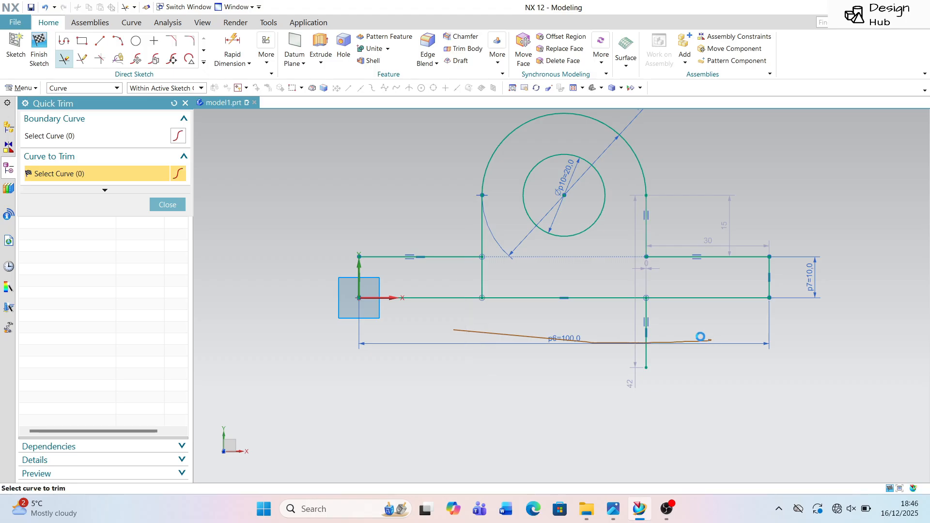
drag(503, 273, 514, 270)
Compare the trimmed profile with the reference drawing and check the part's depth there
scroll(610, 232, down, 3)
mouse_move(646, 206)
middle_down()
mouse_move(619, 223)
mouse_move(623, 230)
middle_up()
scroll(565, 189, up, 4)
scroll(562, 185, down, 3)
scroll(648, 164, up, 2)
key(alt+Tab)
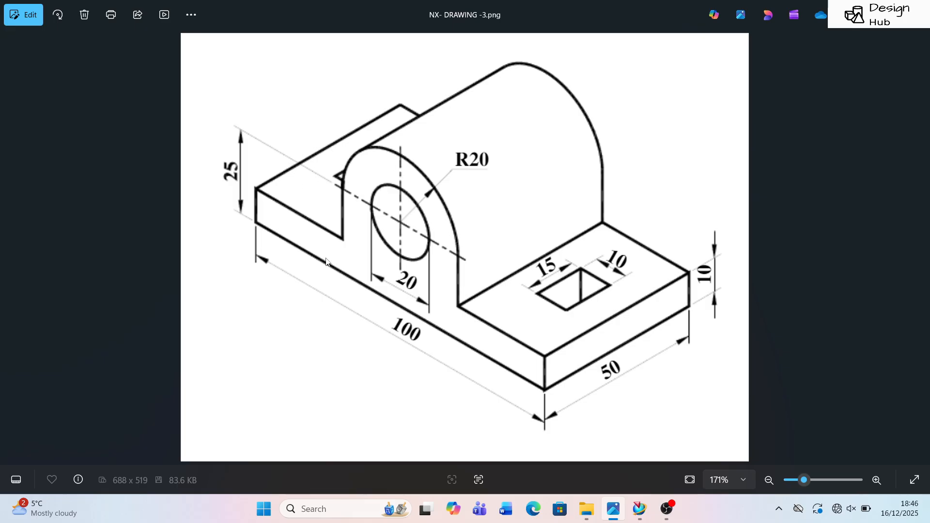
key(alt+Tab)
scroll(505, 272, down, 1)
middle_drag(505, 272, 499, 273)
scroll(604, 308, up, 3)
scroll(603, 310, down, 2)
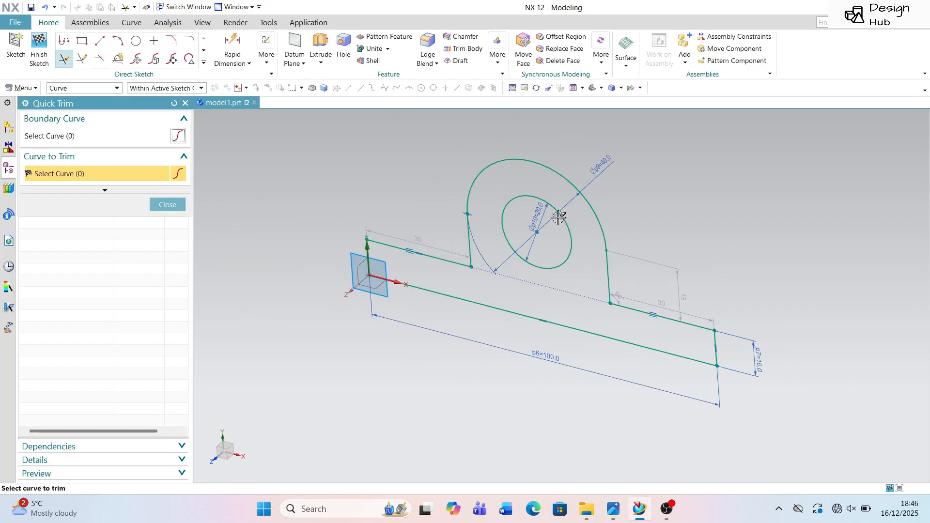
scroll(577, 167, up, 1)
key(alt+Tab)
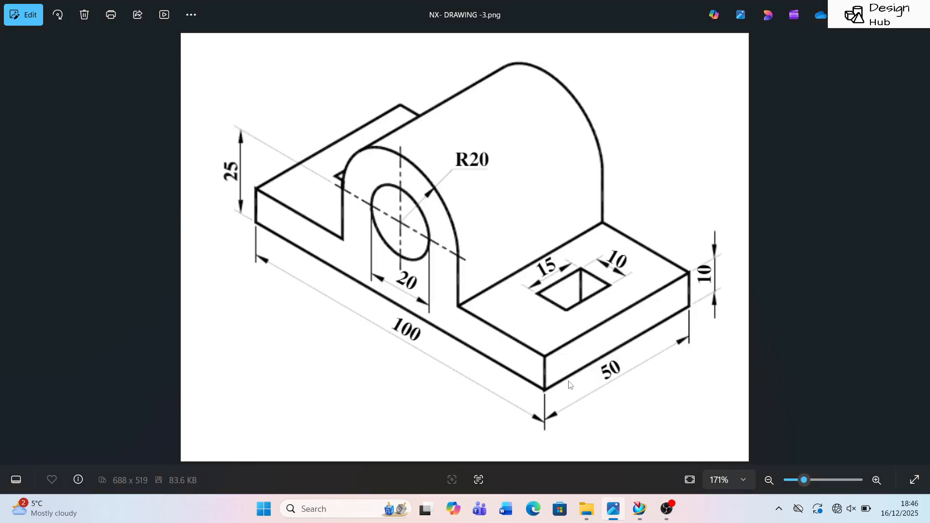
key(alt+Tab)
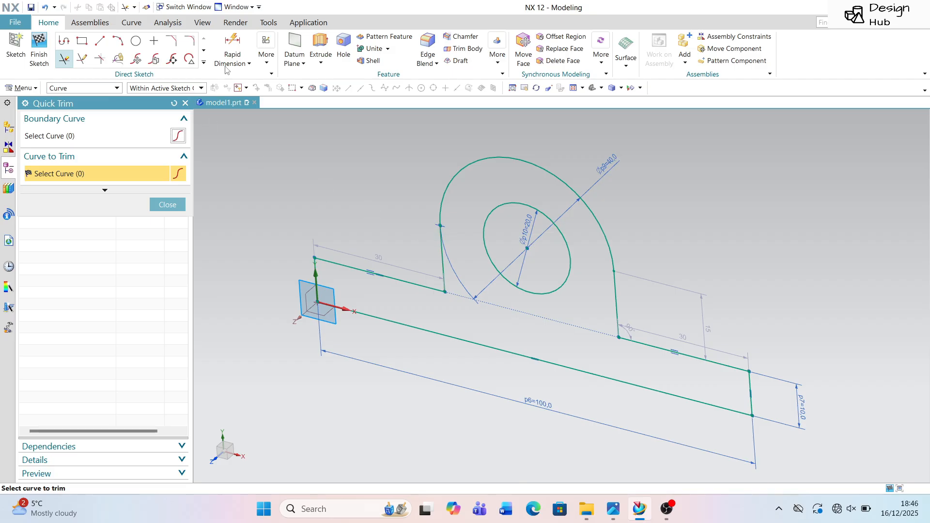
Extrude the arch, base and hole profile with a start distance of 50 mm and an end distance of 0 mm
click(319, 47)
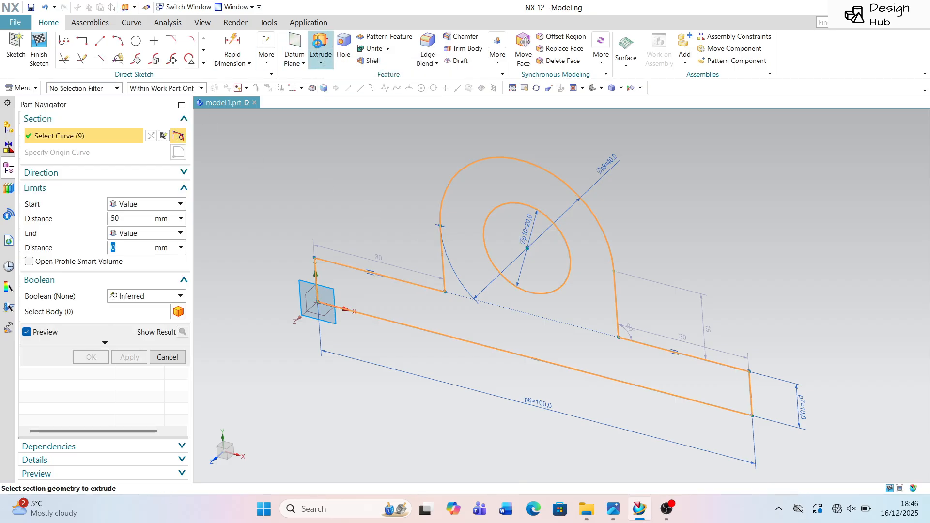
scroll(493, 165, down, 3)
scroll(412, 230, up, 2)
middle_drag(400, 229, 396, 208)
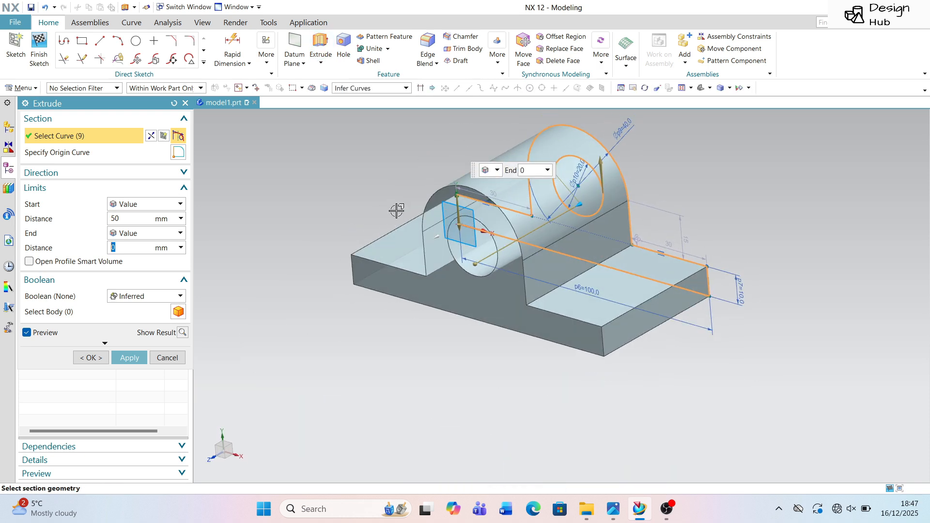
scroll(448, 160, up, 3)
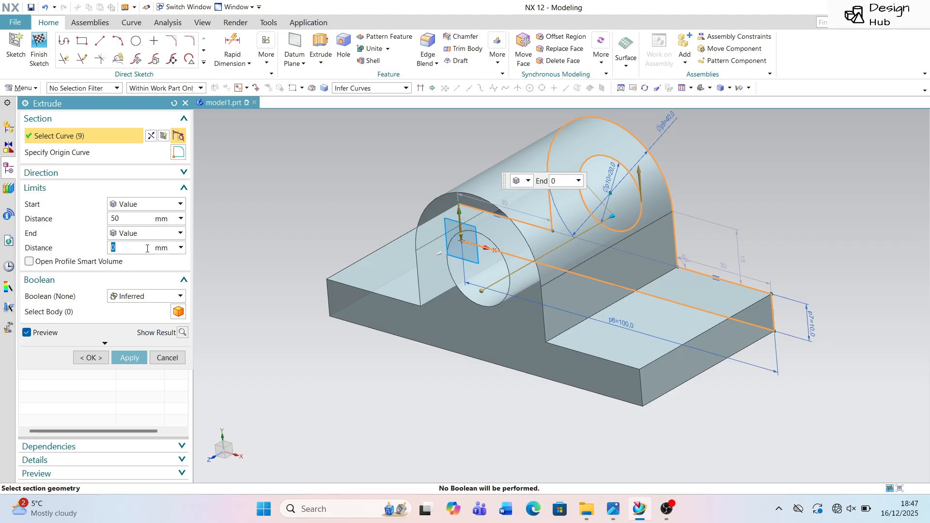
shift+middle_drag(547, 170, 518, 186)
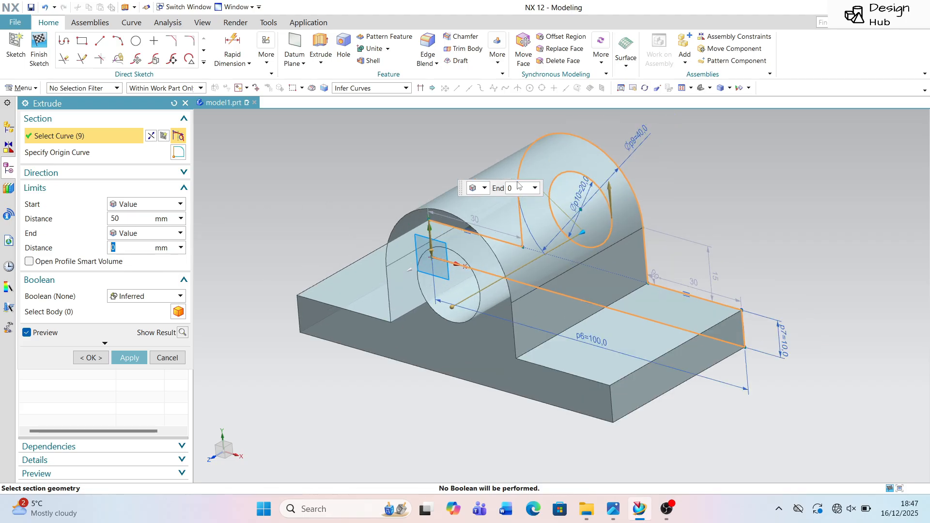
click(124, 219)
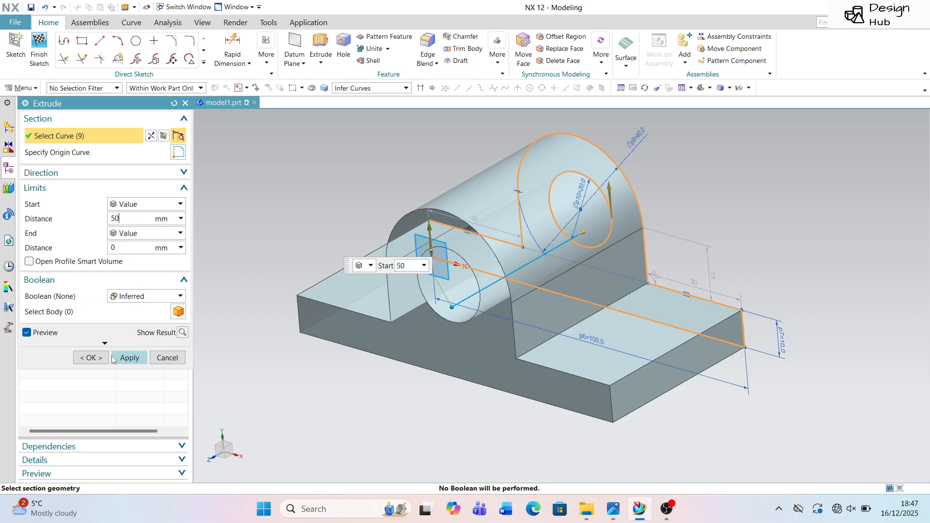
click(91, 357)
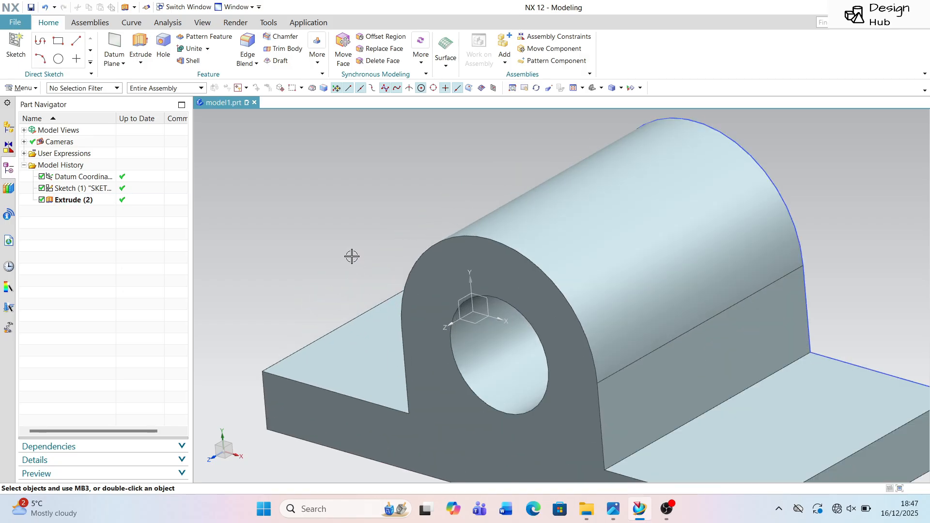
Check the rectangular hole in the reference drawing and create a sketch on the top face of the right-hand base flange
scroll(350, 253, down, 5)
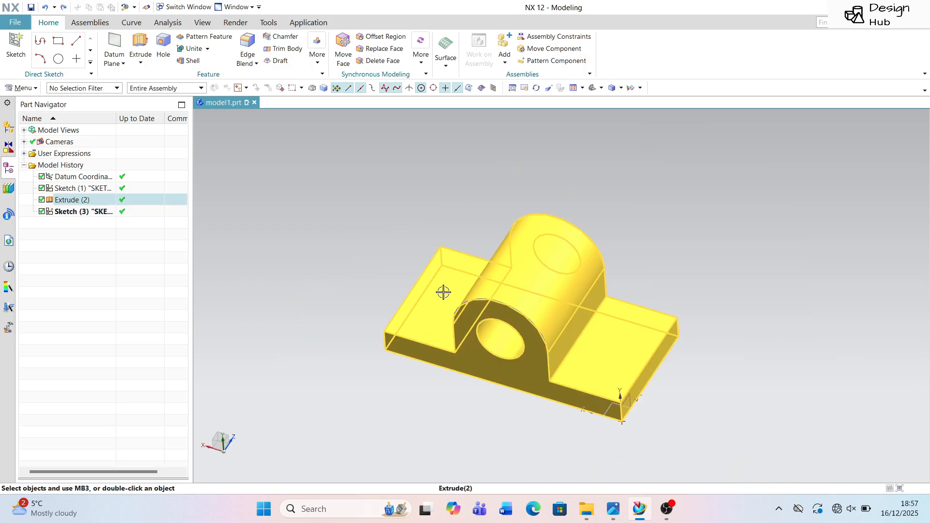
key(Escape)
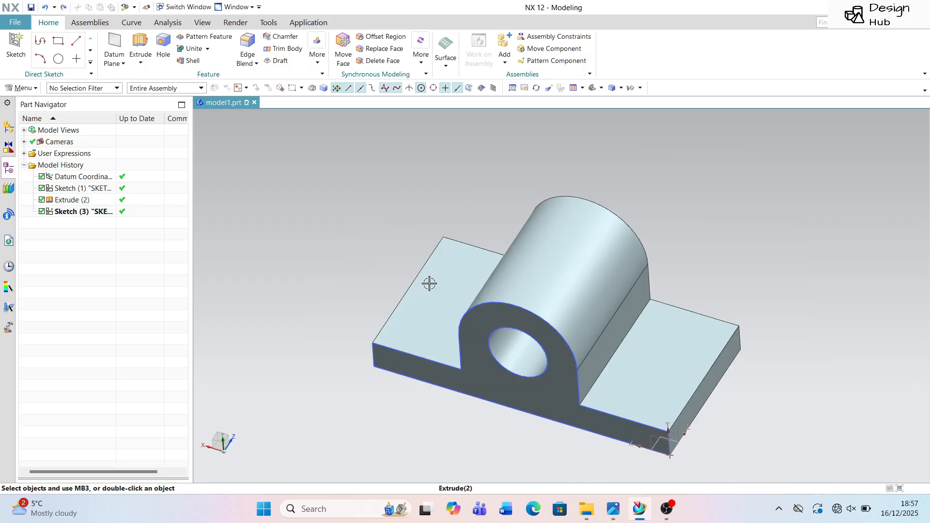
scroll(430, 283, up, 3)
click(430, 282)
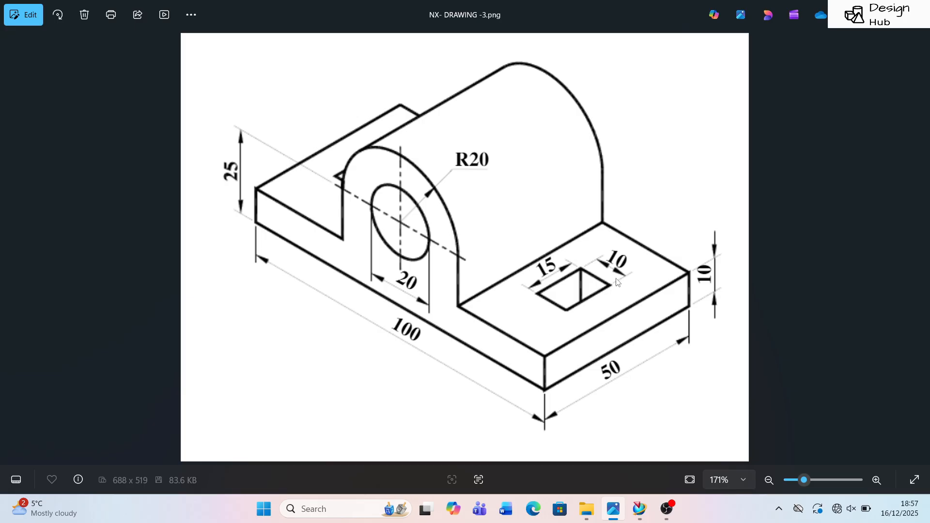
key(alt+Tab)
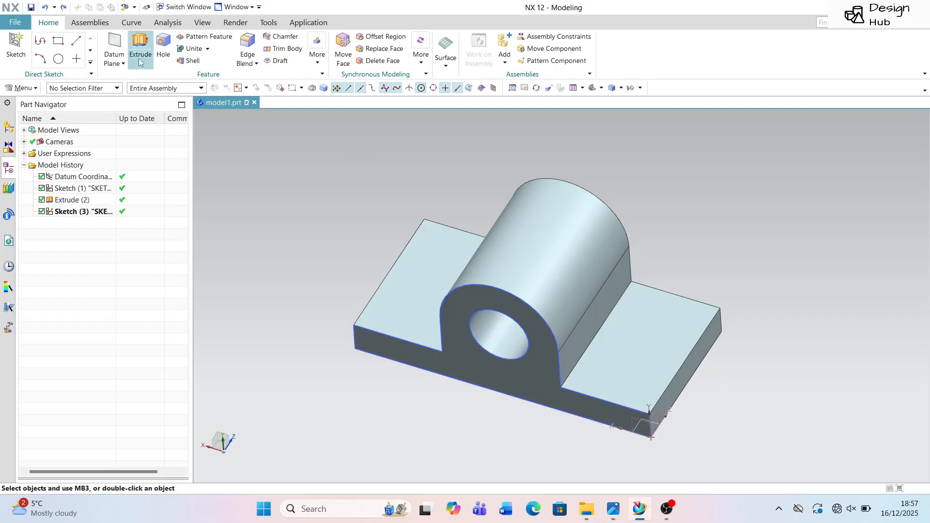
click(17, 53)
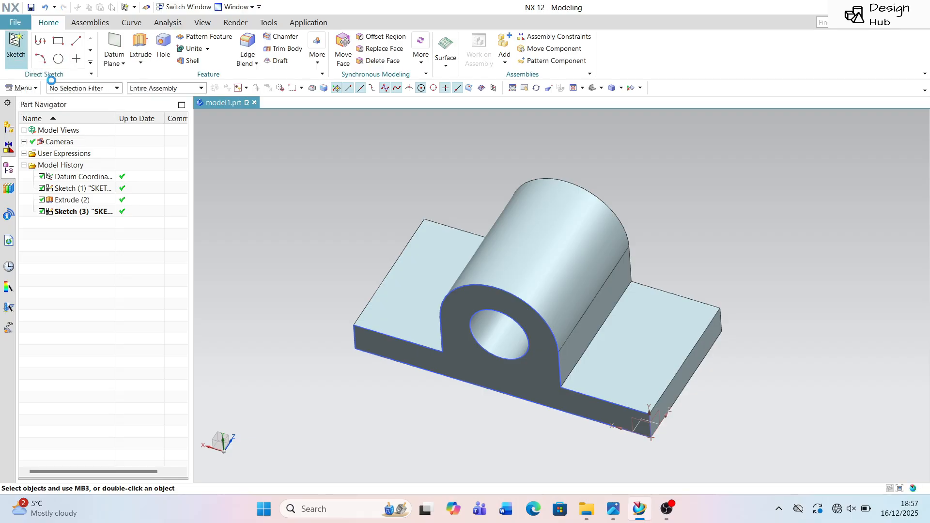
click(635, 337)
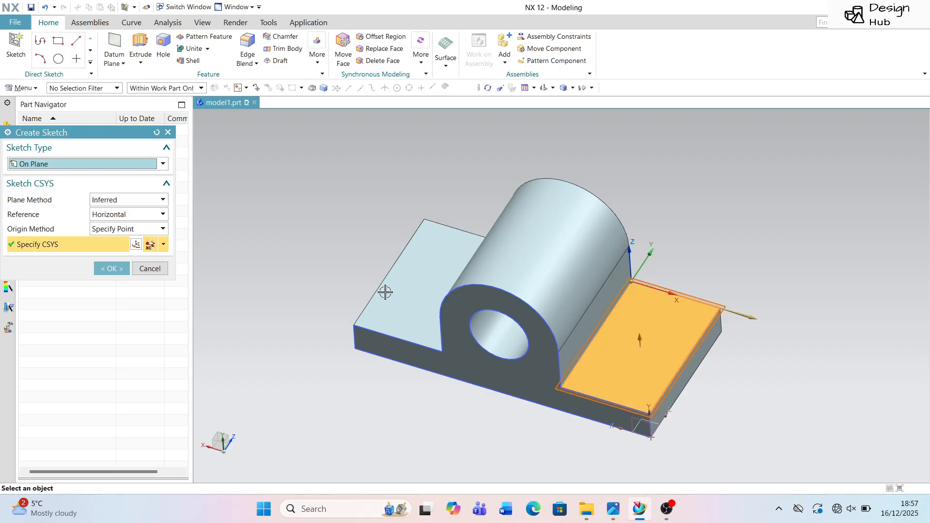
click(112, 269)
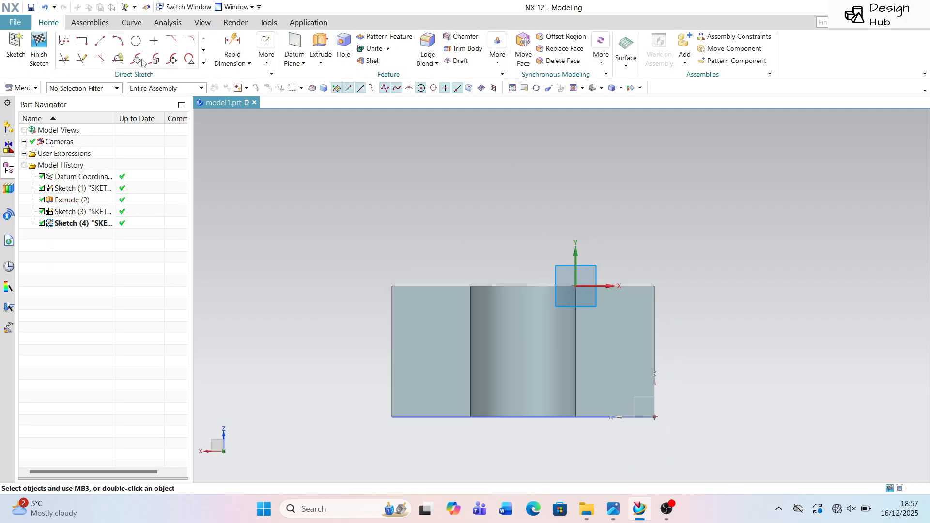
Sketch a horizontal line across the flange from the midpoint of its outer edge to the side of the arch
click(100, 43)
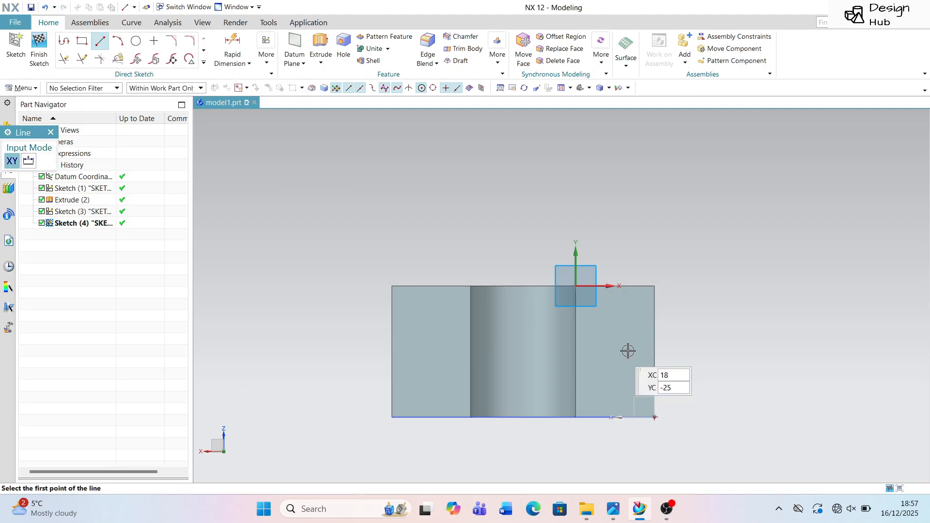
click(654, 352)
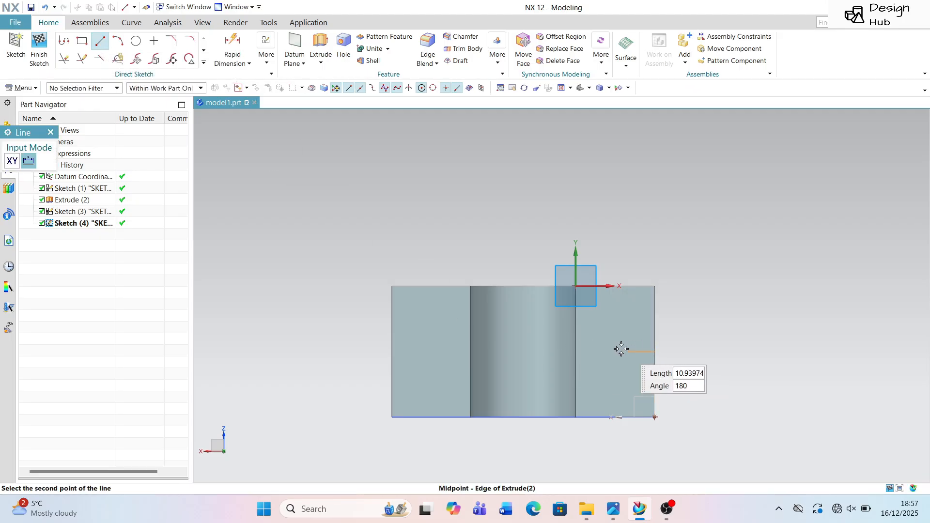
click(576, 352)
Check the hole size in the reference drawing and sketch a rectangle centred on the flange line's midpoint, 15 mm wide, 10 mm high, at 90°
key(alt+Tab)
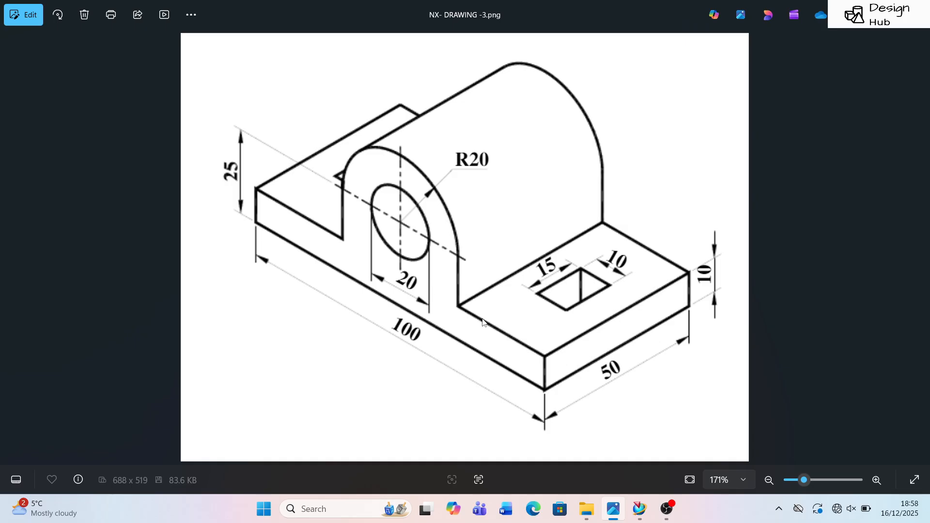
key(alt+Tab)
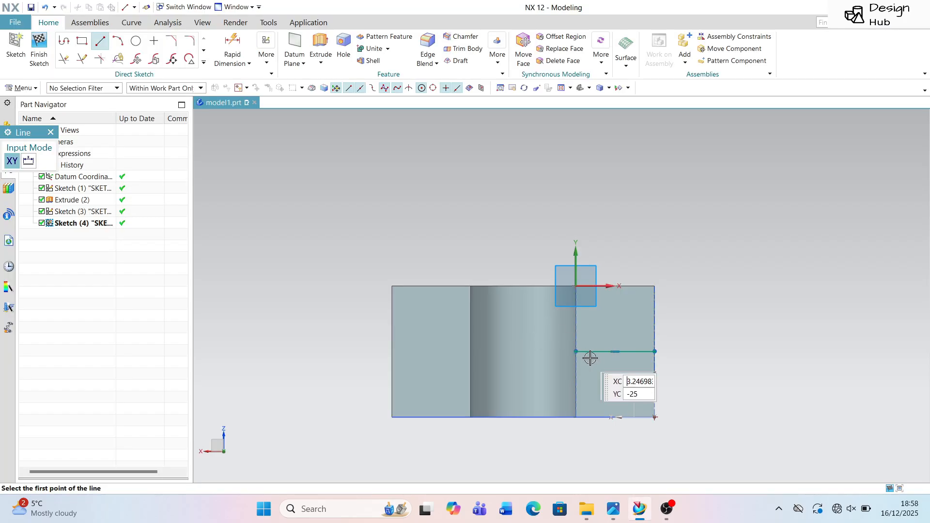
click(89, 46)
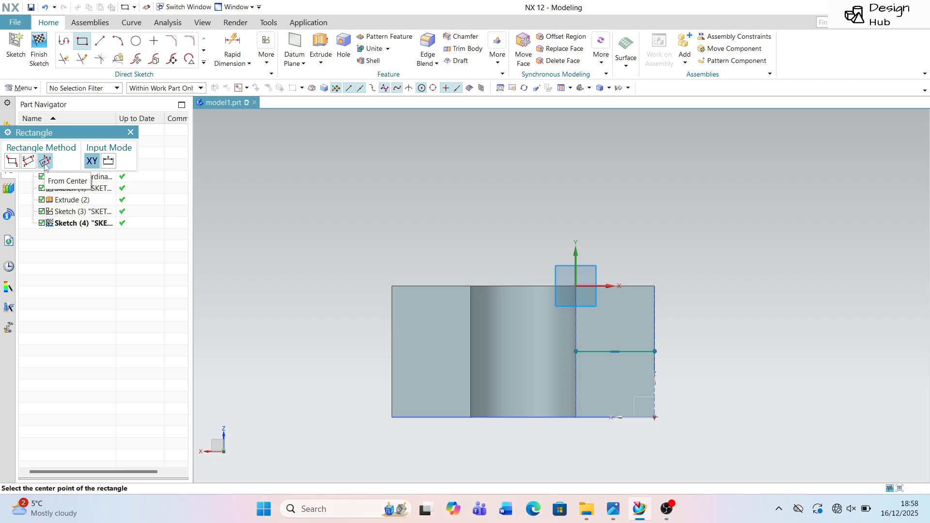
click(615, 351)
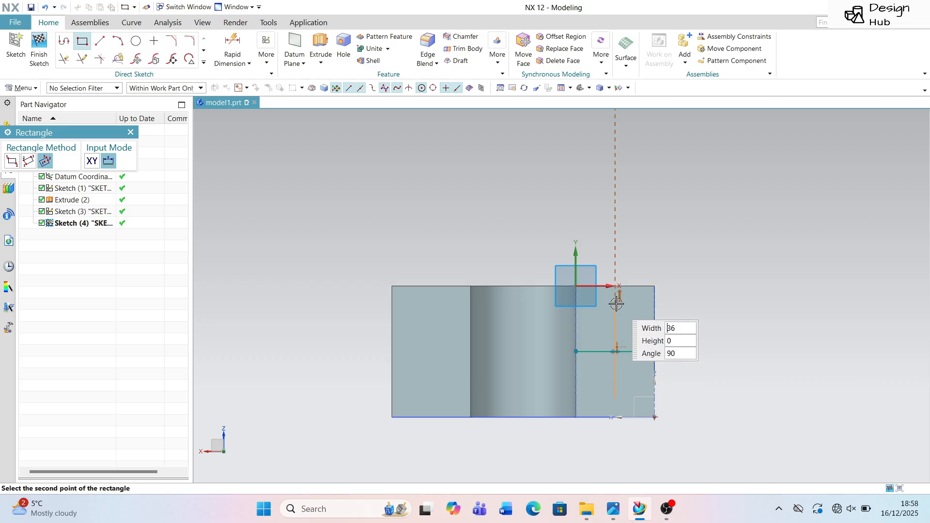
key(alt+Tab)
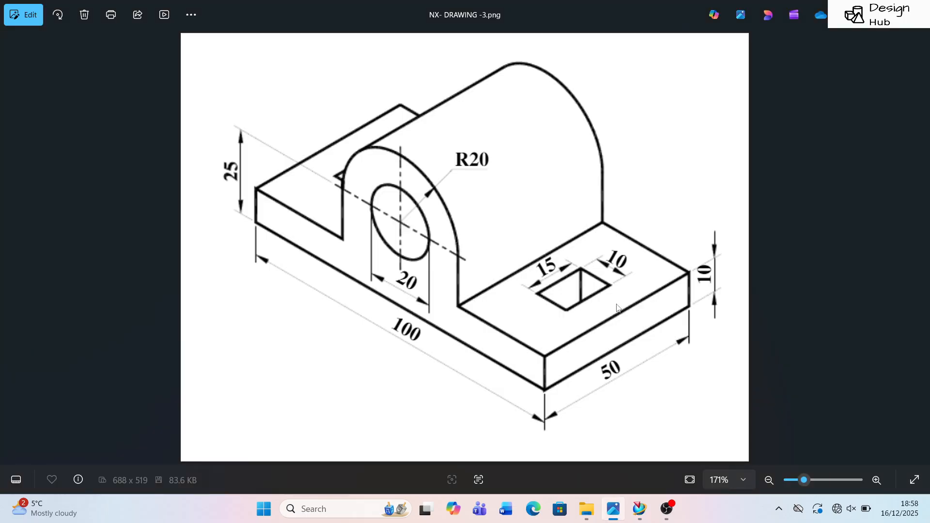
key(alt+Tab)
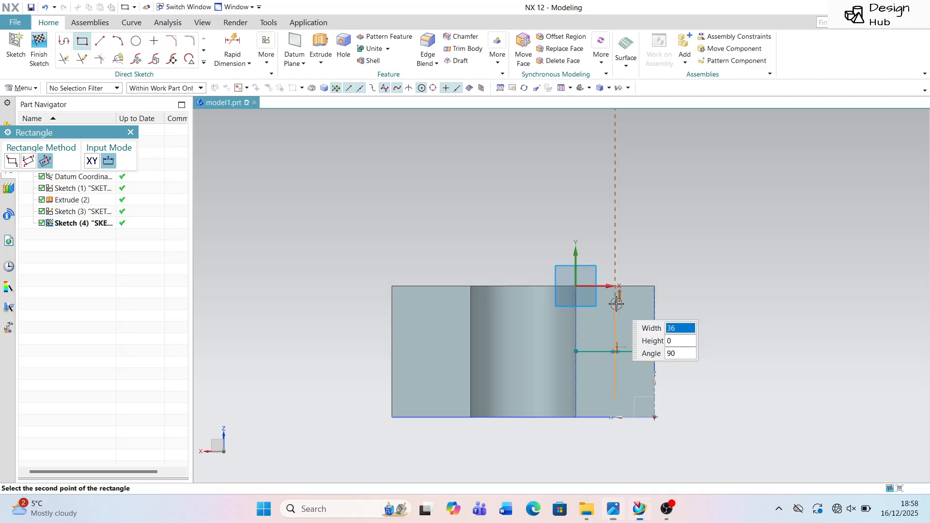
key(alt+Tab)
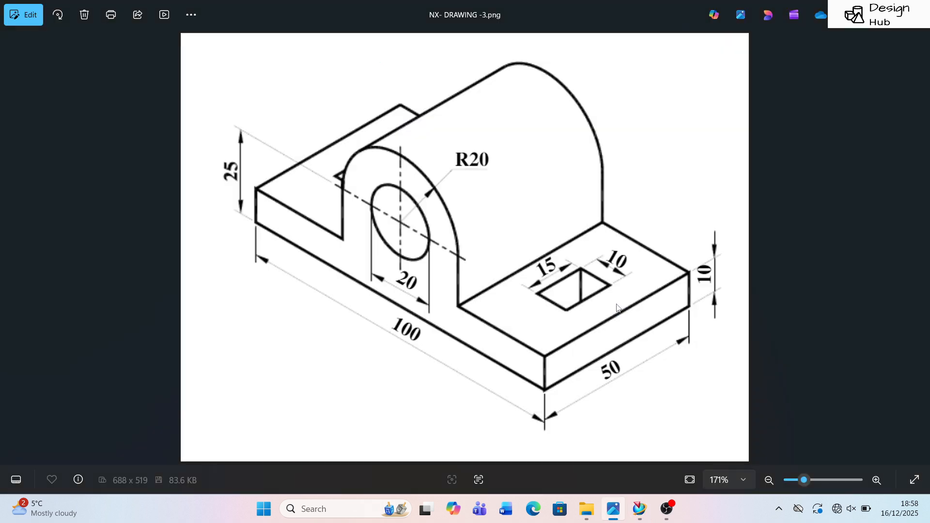
key(alt+Tab)
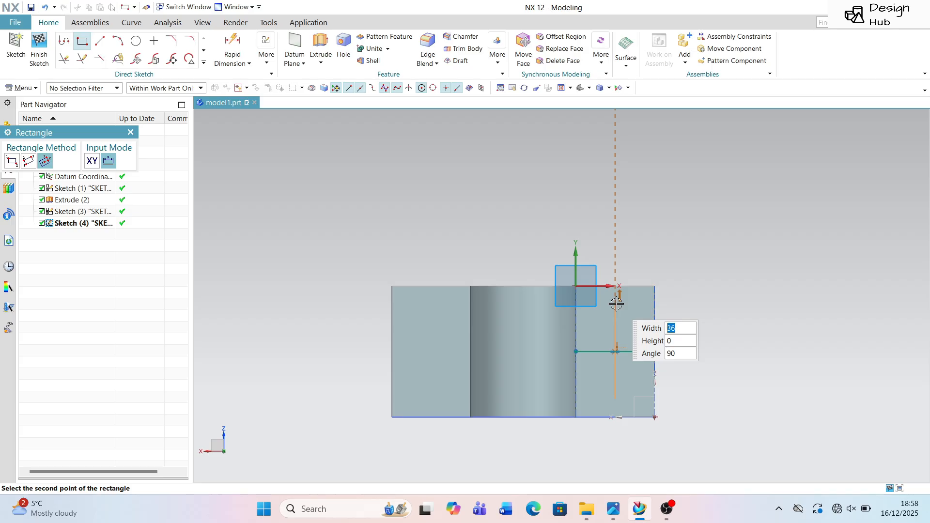
key(alt+Tab)
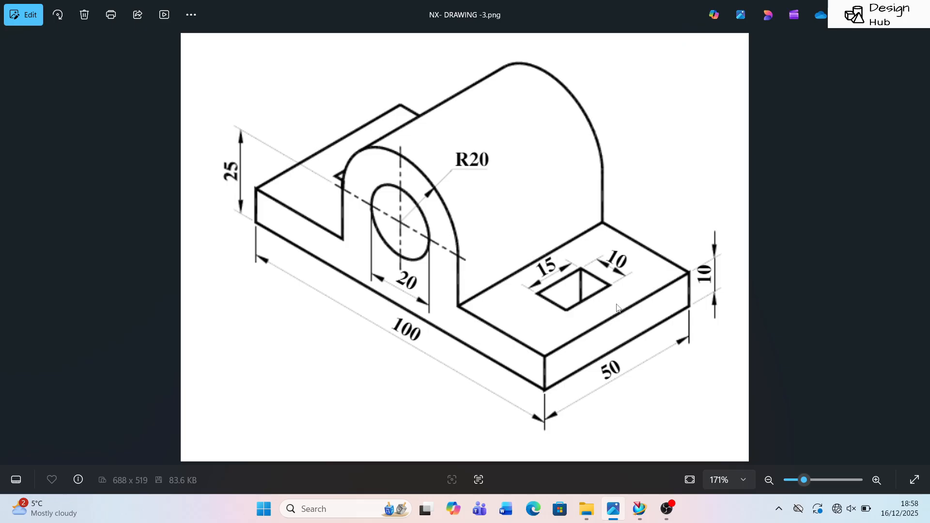
key(alt+Tab)
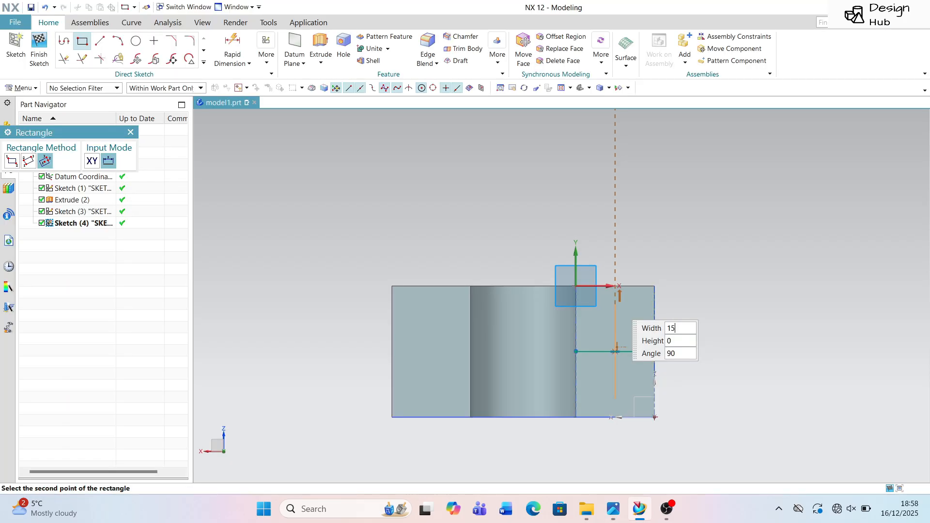
key(Tab)
key(Return)
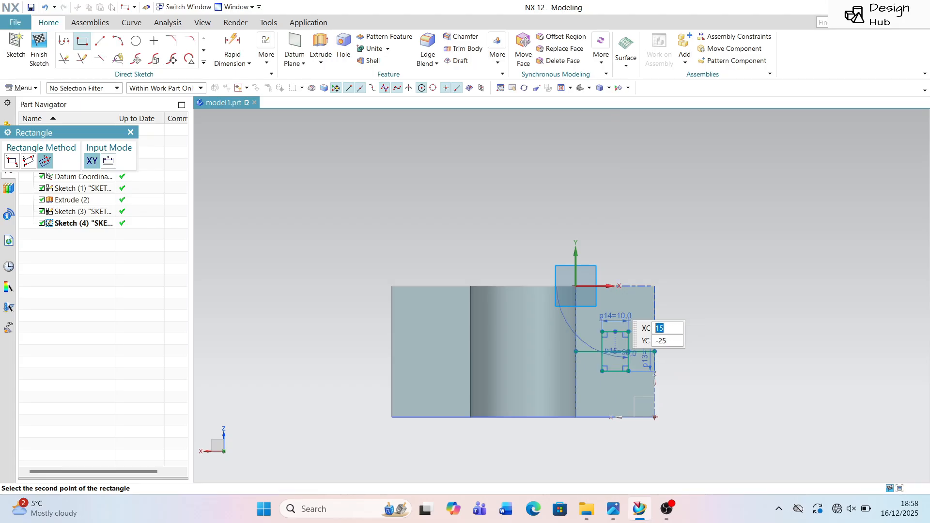
key(Tab)
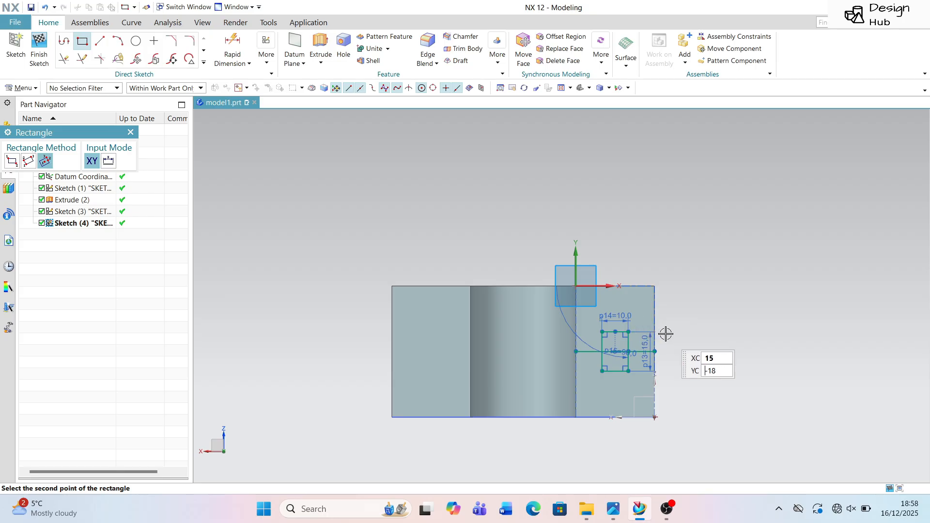
key(Escape)
Trim away the horizontal flange line, both inside the rectangle and on either side of it
scroll(612, 350, up, 5)
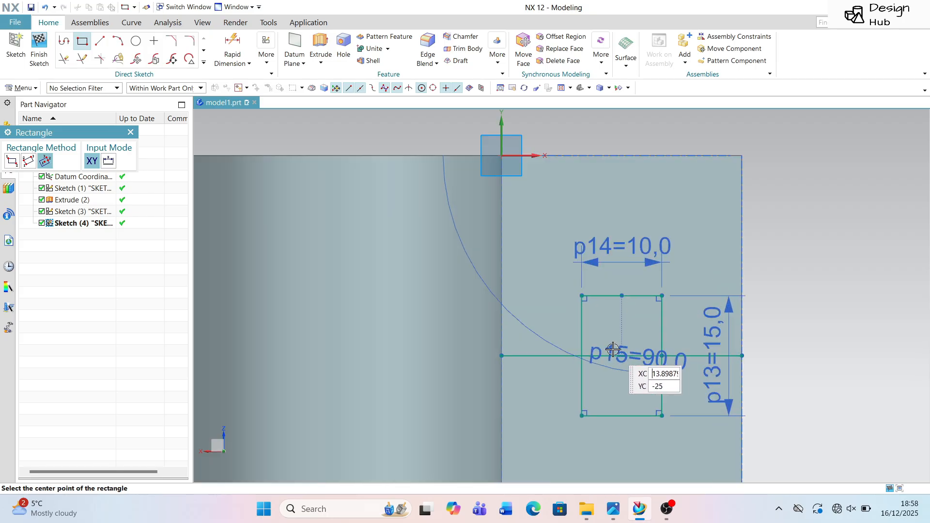
scroll(610, 349, down, 1)
scroll(535, 382, down, 1)
scroll(519, 340, down, 1)
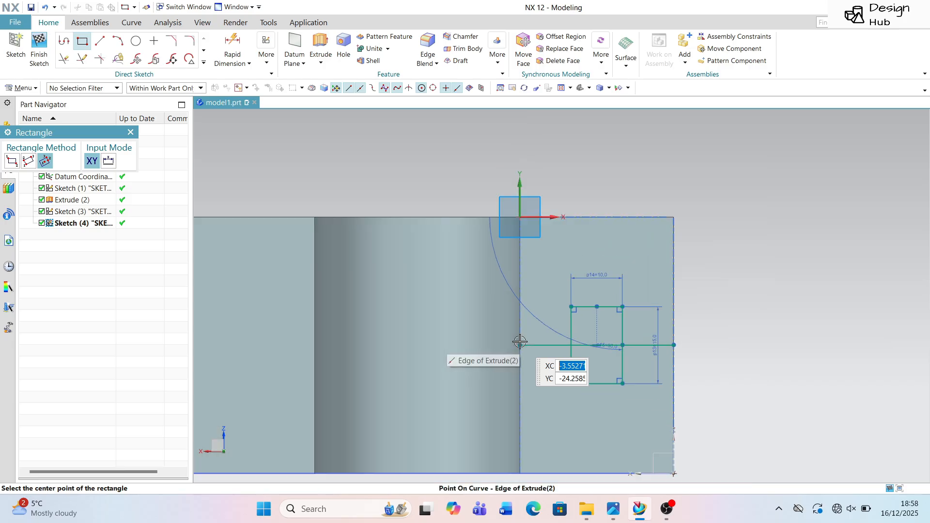
scroll(565, 282, down, 1)
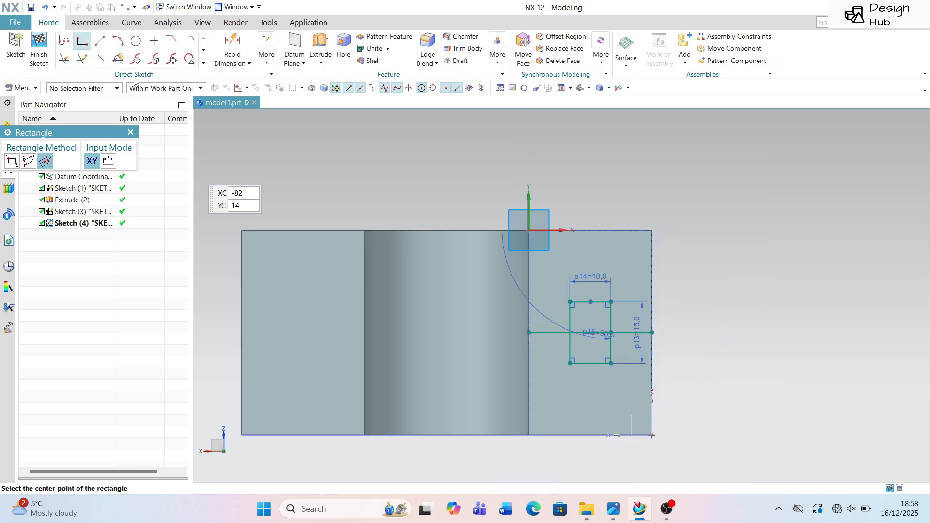
click(63, 61)
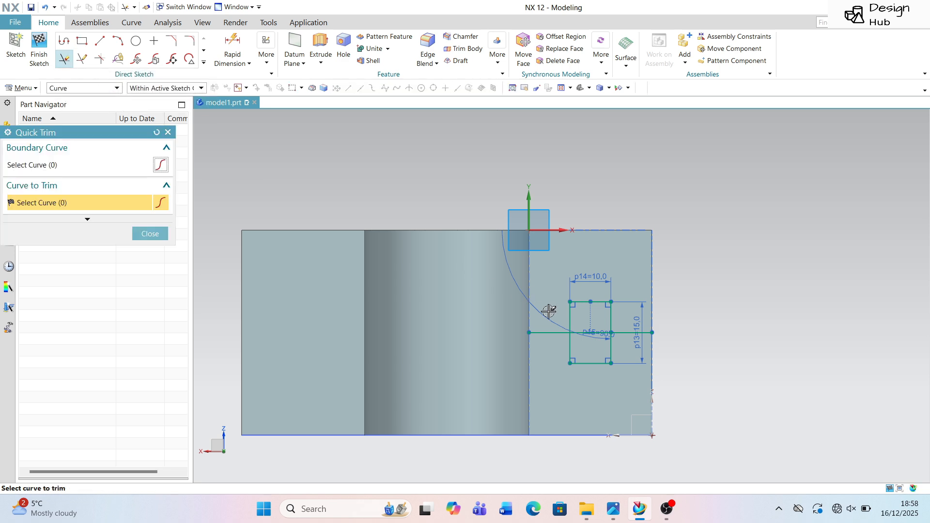
click(592, 333)
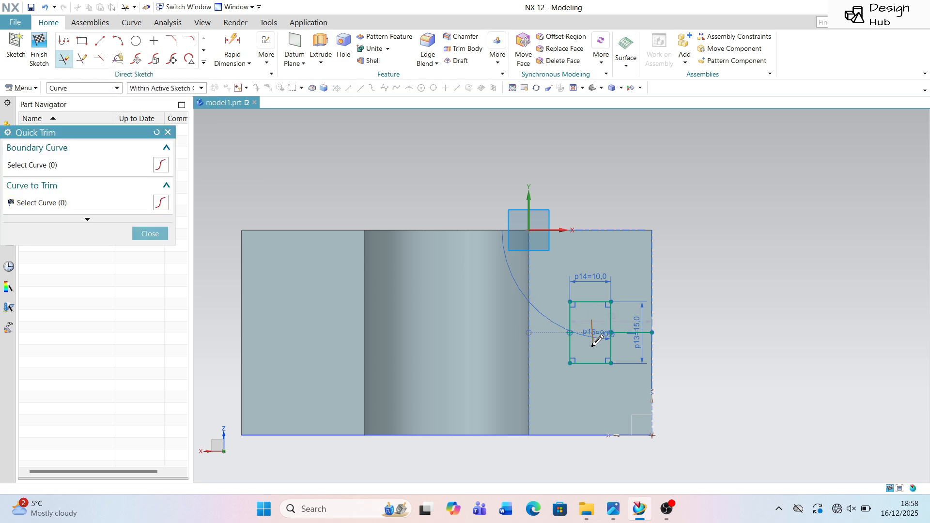
scroll(584, 339, up, 3)
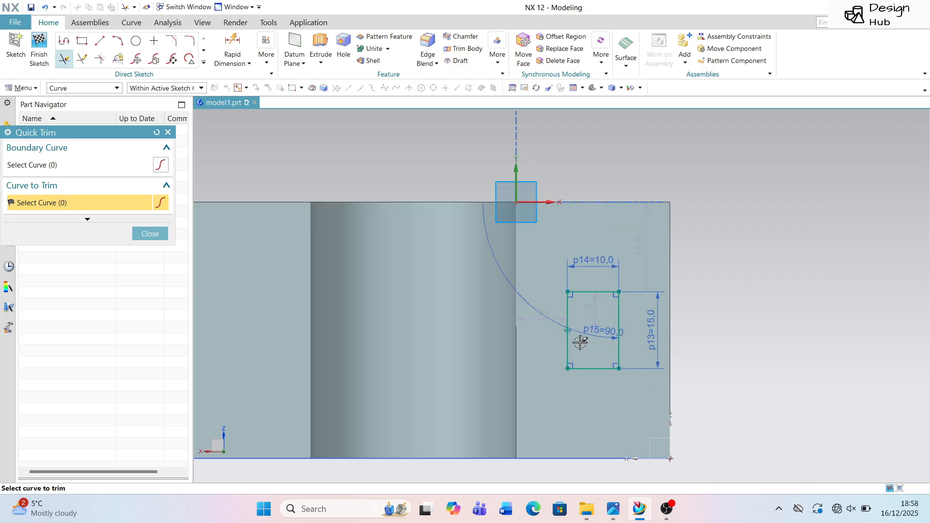
scroll(579, 335, down, 3)
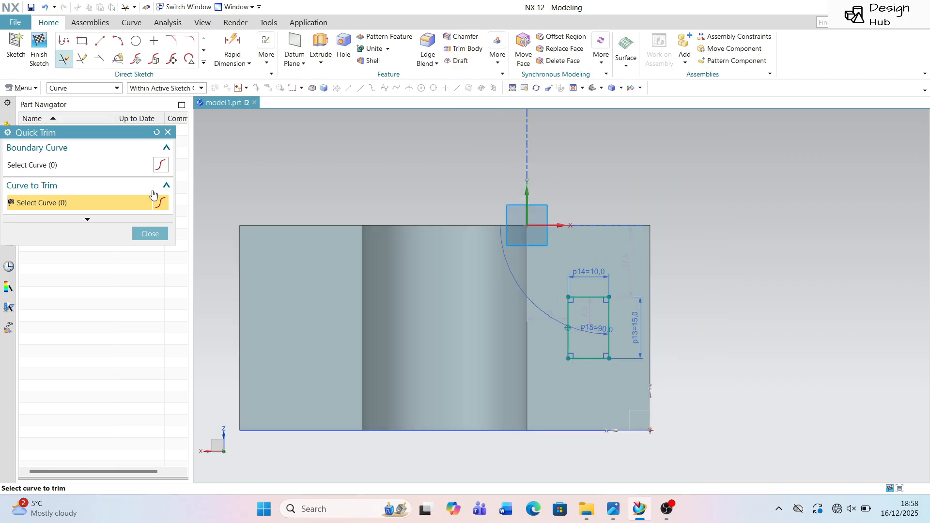
click(161, 237)
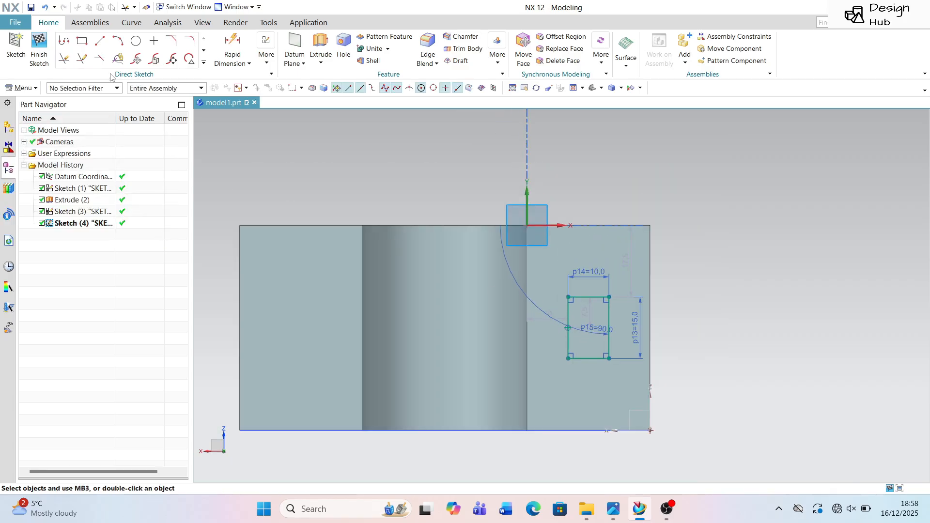
Sketch a vertical line through the middle of the arch, from the midpoint of its rear edge to the front edge
click(100, 44)
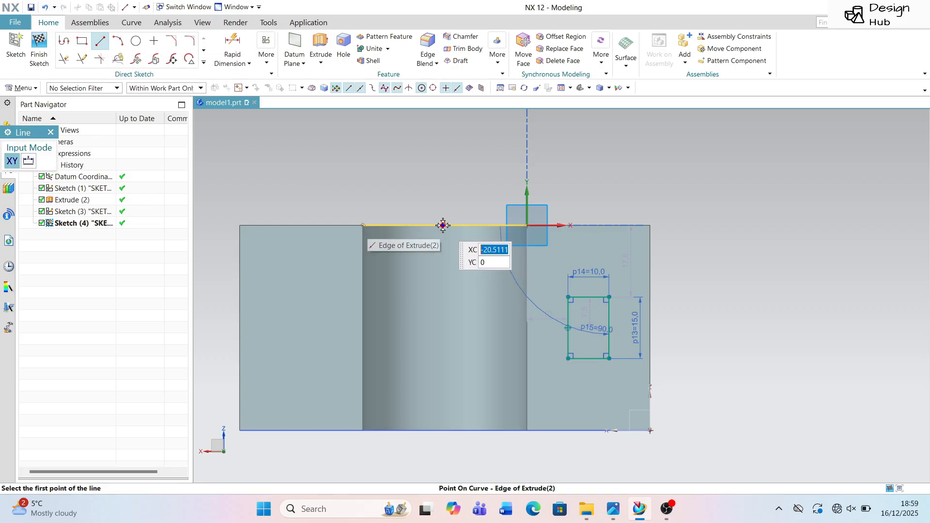
click(445, 225)
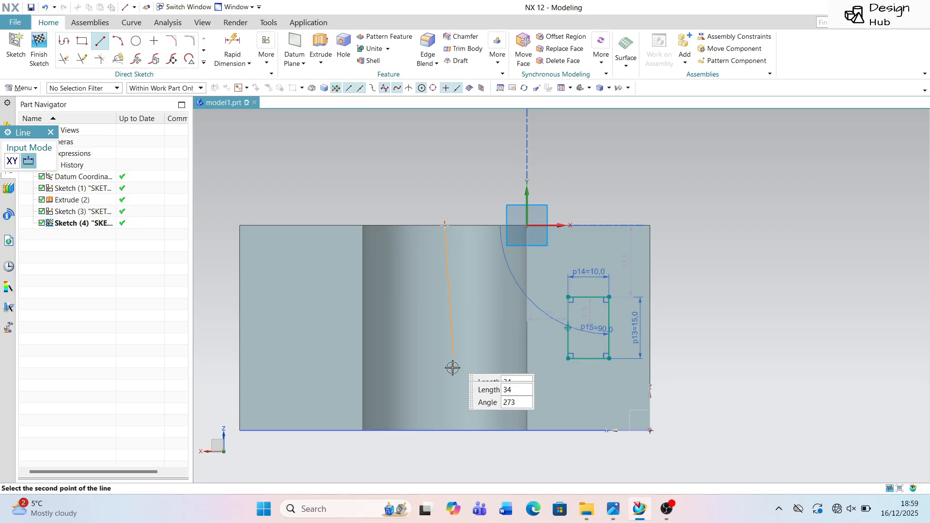
click(444, 430)
key(Escape)
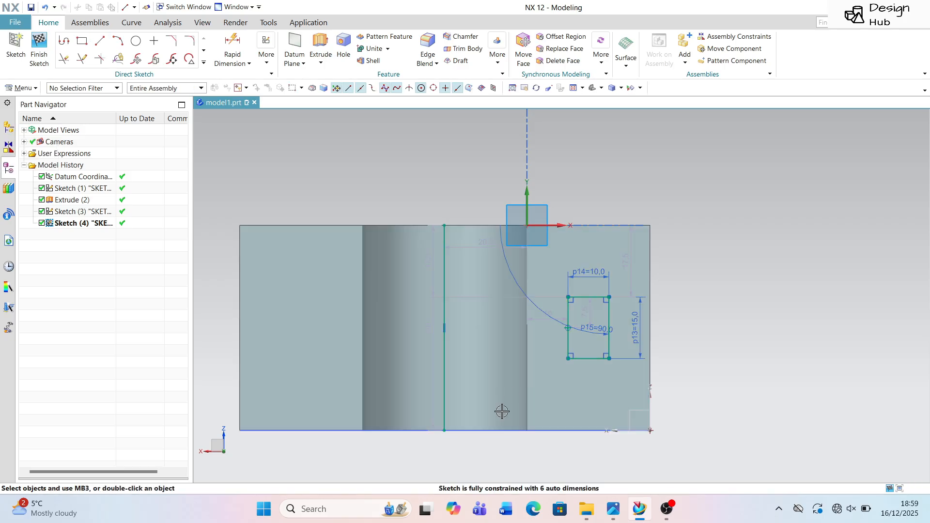
Check the other flange's hole in the reference drawing and mirror the rectangle onto that flange about the arch's vertical centre line
key(alt+Tab)
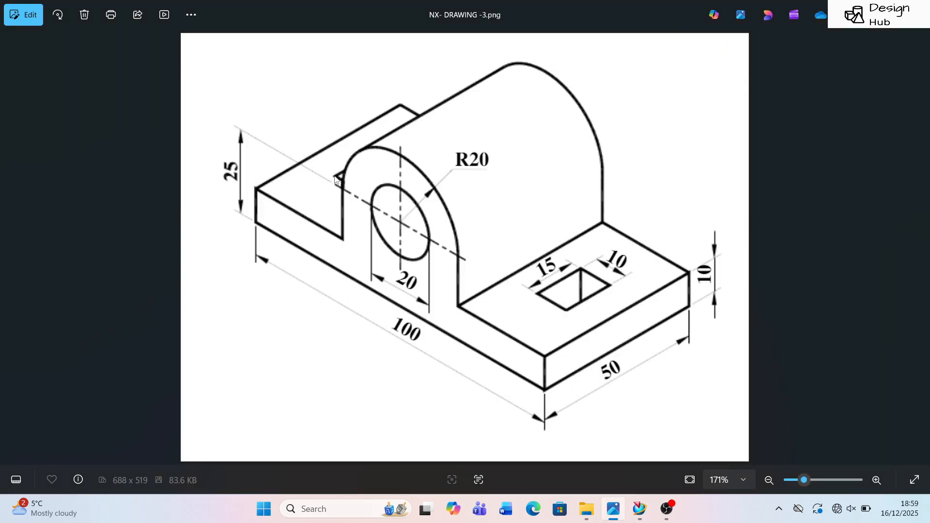
scroll(337, 179, up, 2)
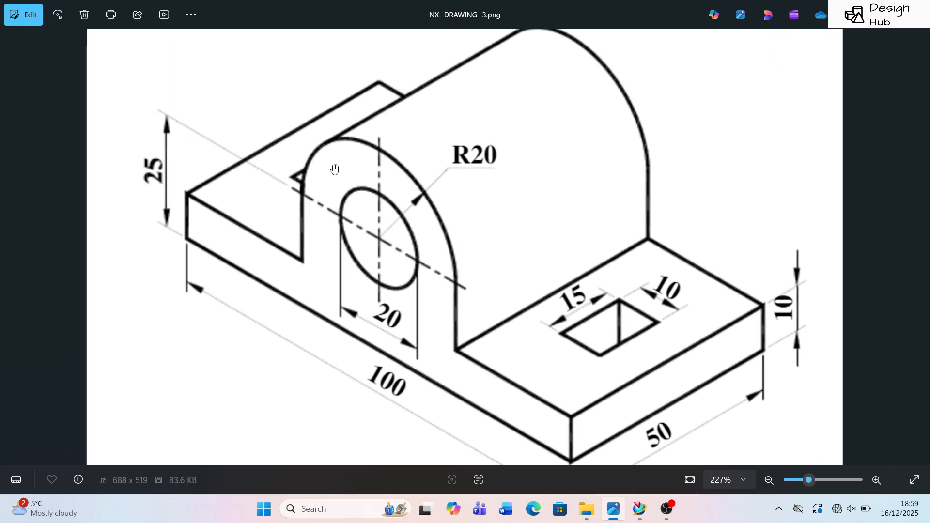
key(alt+Tab)
scroll(432, 255, down, 2)
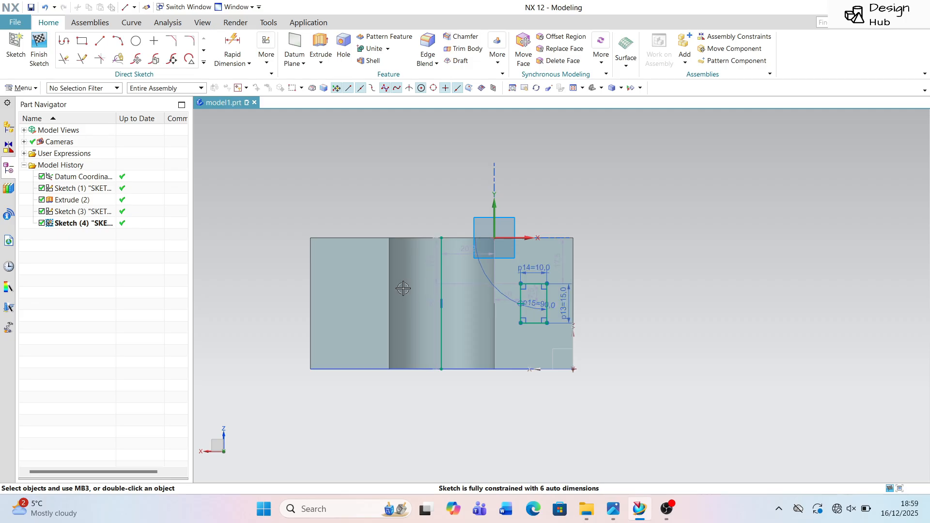
click(204, 62)
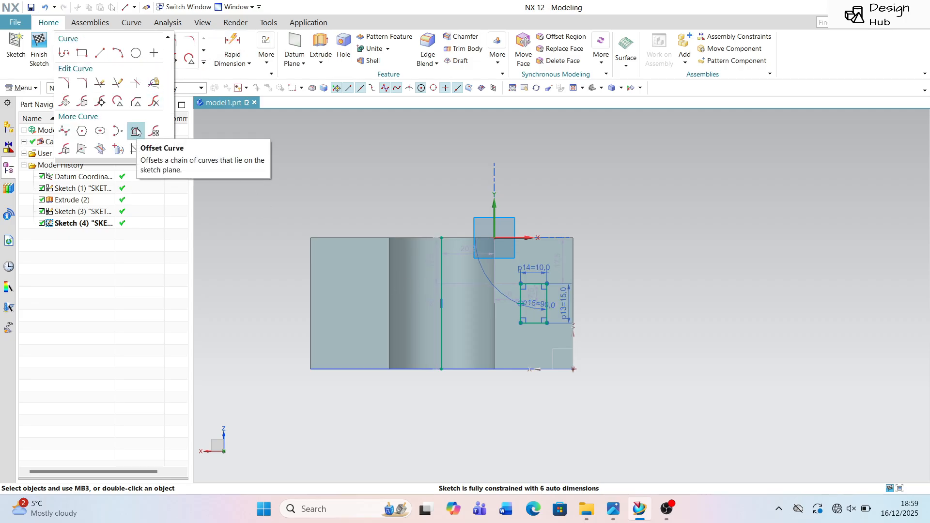
click(65, 150)
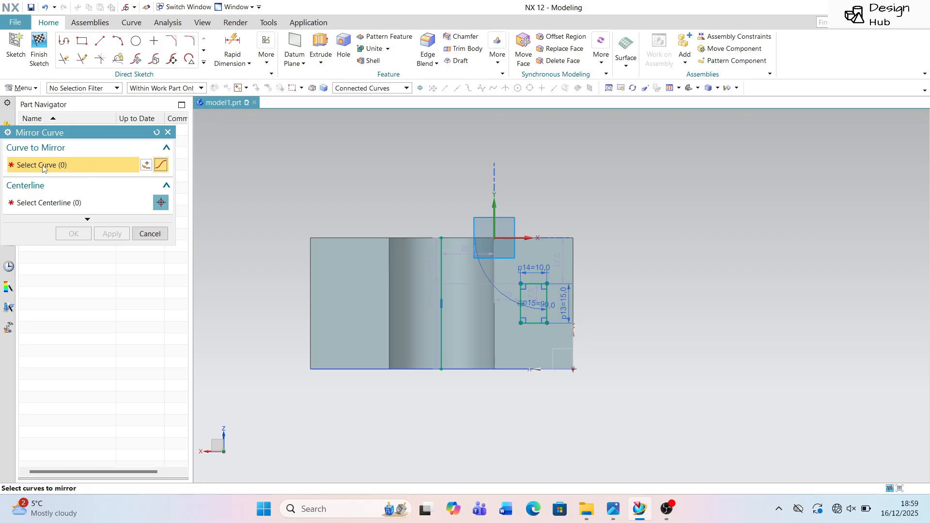
scroll(522, 304, up, 2)
click(519, 297)
click(77, 202)
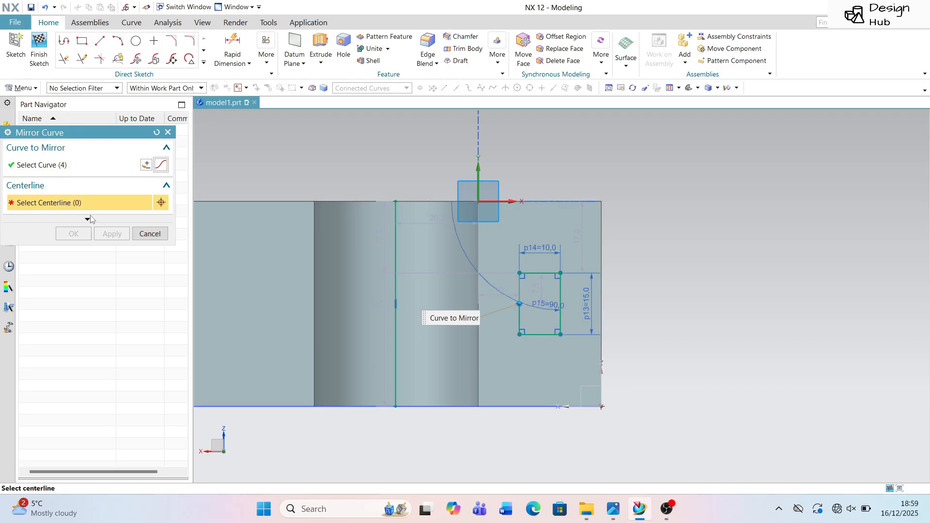
click(393, 285)
scroll(405, 279, down, 1)
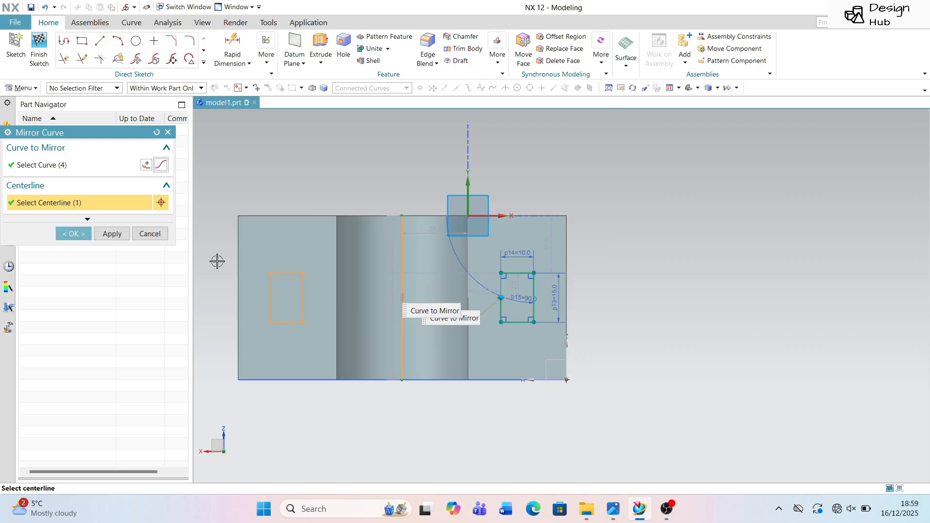
click(72, 233)
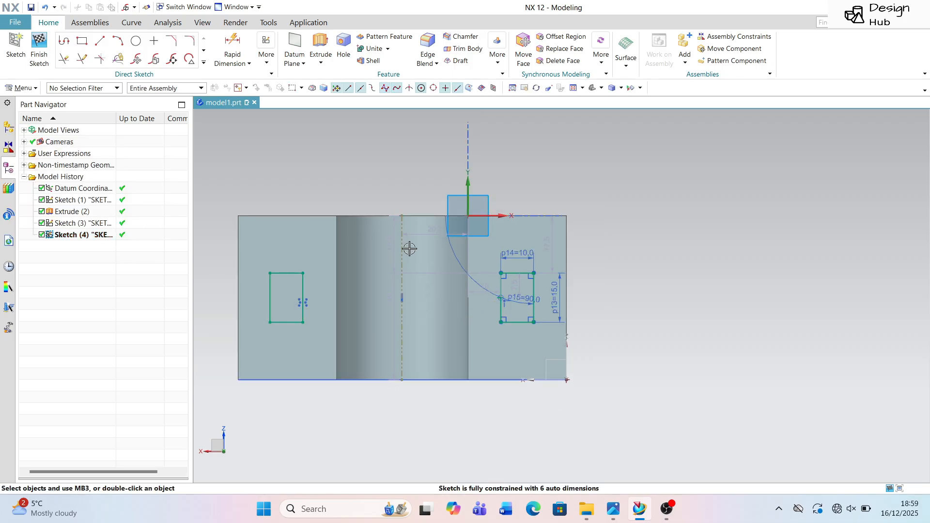
Extrude both rectangles from a start distance of -50 mm to an end distance of 0 mm, subtracting them from the block
scroll(409, 249, down, 2)
middle_drag(409, 249, 271, 236)
scroll(270, 234, up, 3)
scroll(357, 218, down, 2)
middle_drag(357, 218, 377, 226)
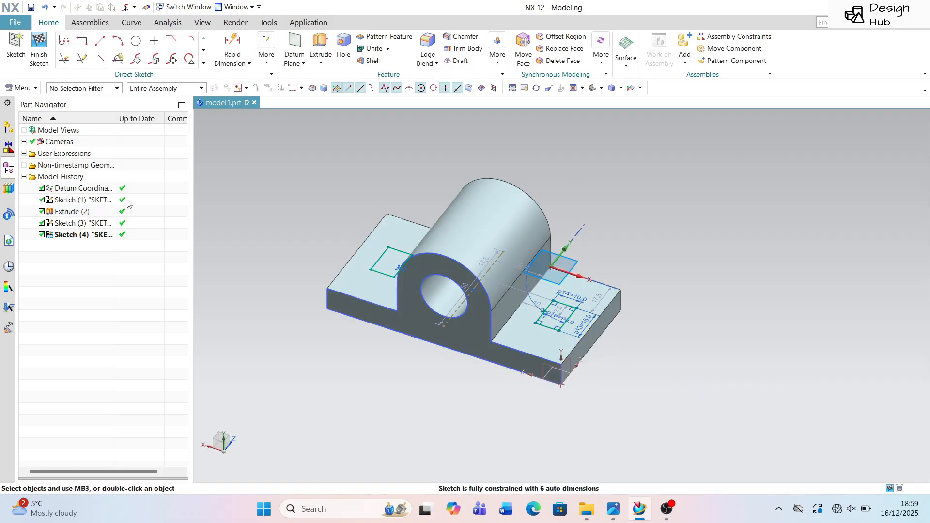
click(322, 46)
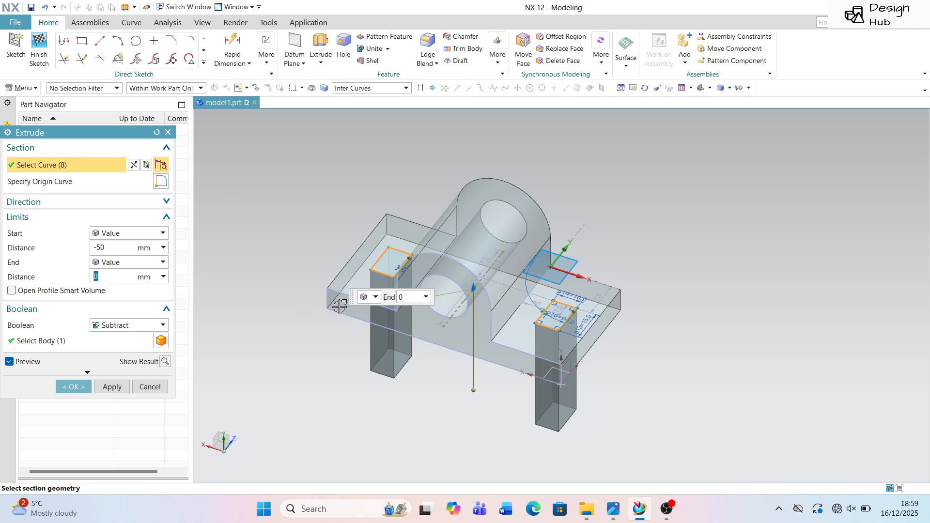
middle_click(418, 294)
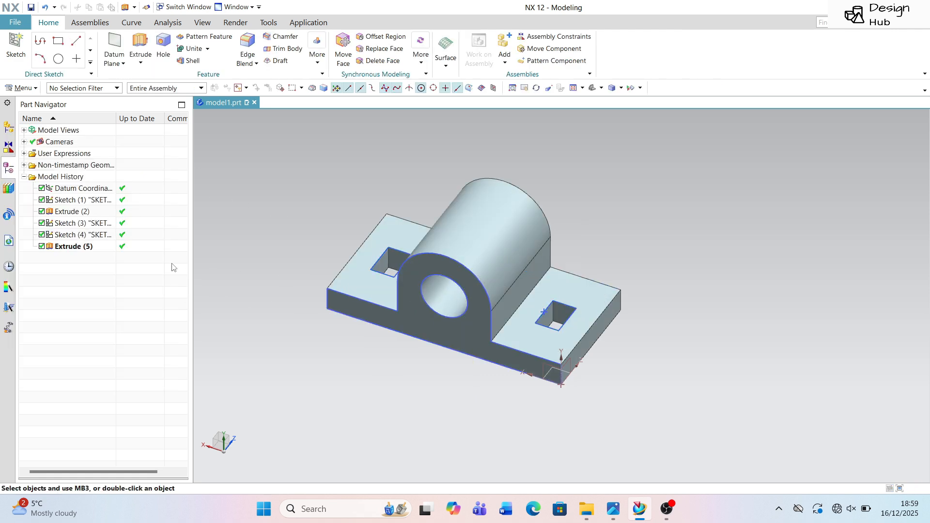
Compare the finished block and its rectangular holes with the reference drawing
mouse_move(355, 257)
middle_down()
mouse_move(426, 264)
mouse_move(426, 296)
mouse_move(330, 251)
mouse_move(346, 286)
mouse_move(339, 270)
mouse_move(357, 276)
mouse_move(341, 269)
middle_up()
scroll(314, 257, up, 1)
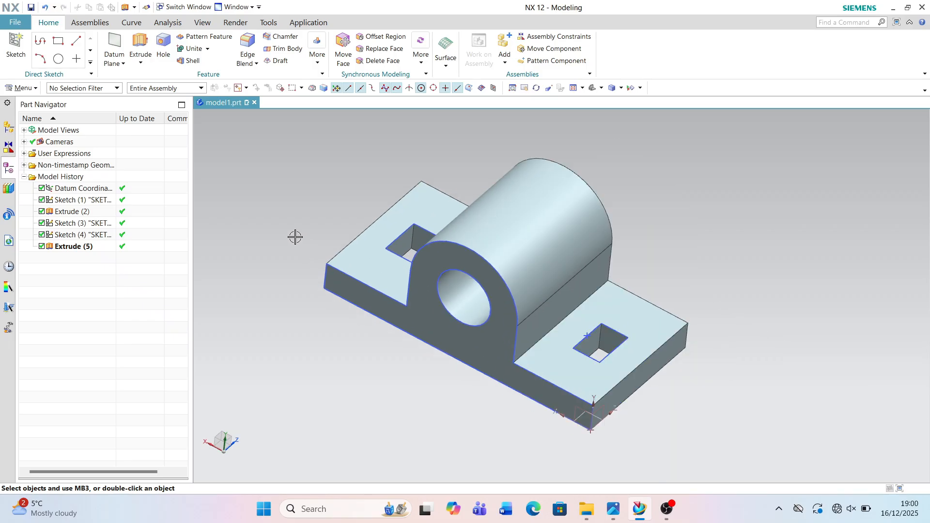
key(alt+Tab)
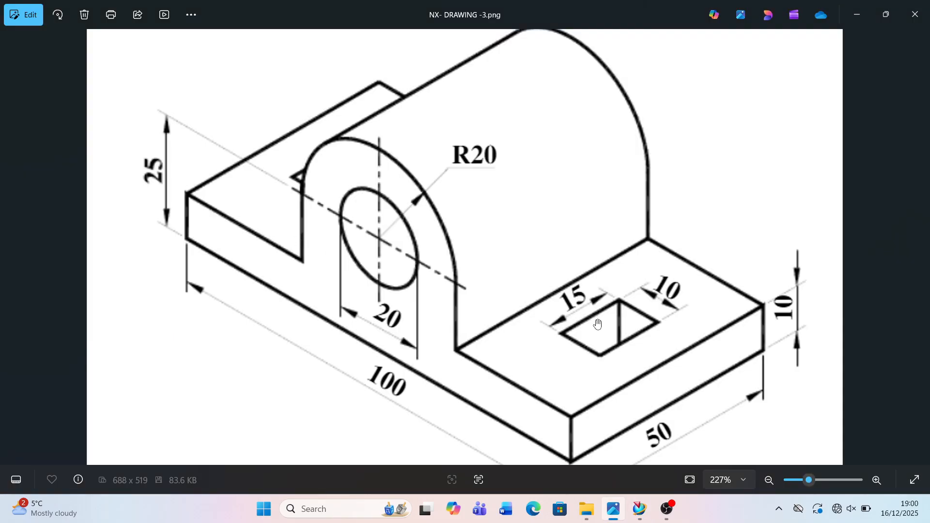
scroll(522, 288, down, 3)
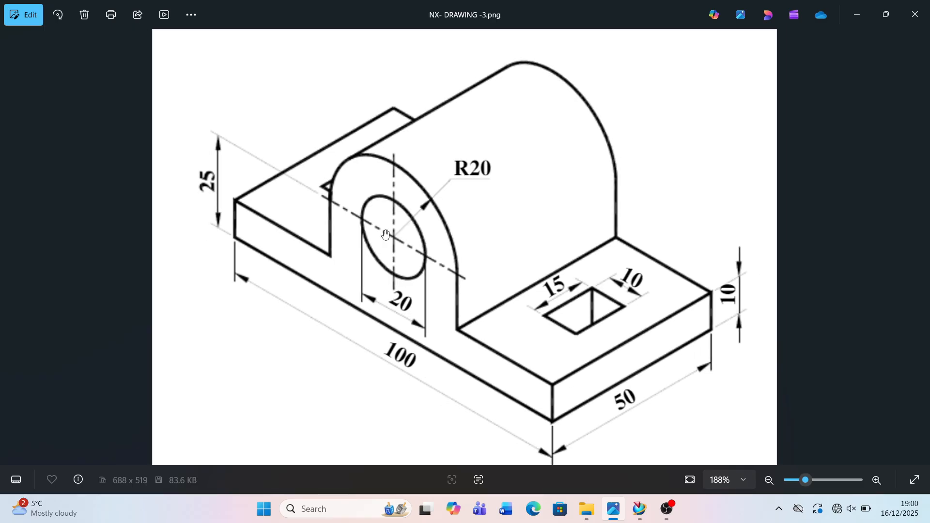